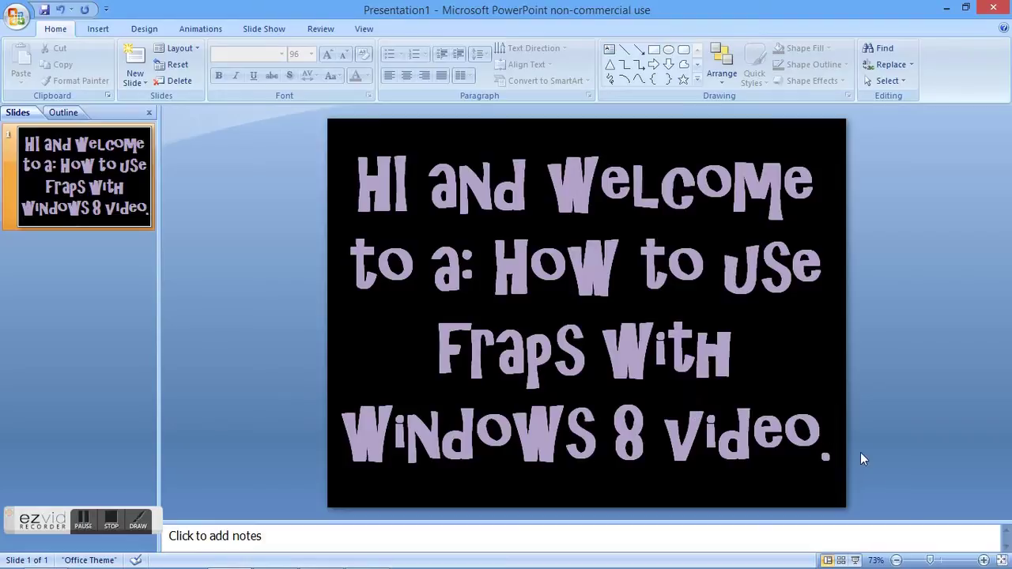
Step: Minimize the welcome presentation window to reveal the desktop
click(138, 520)
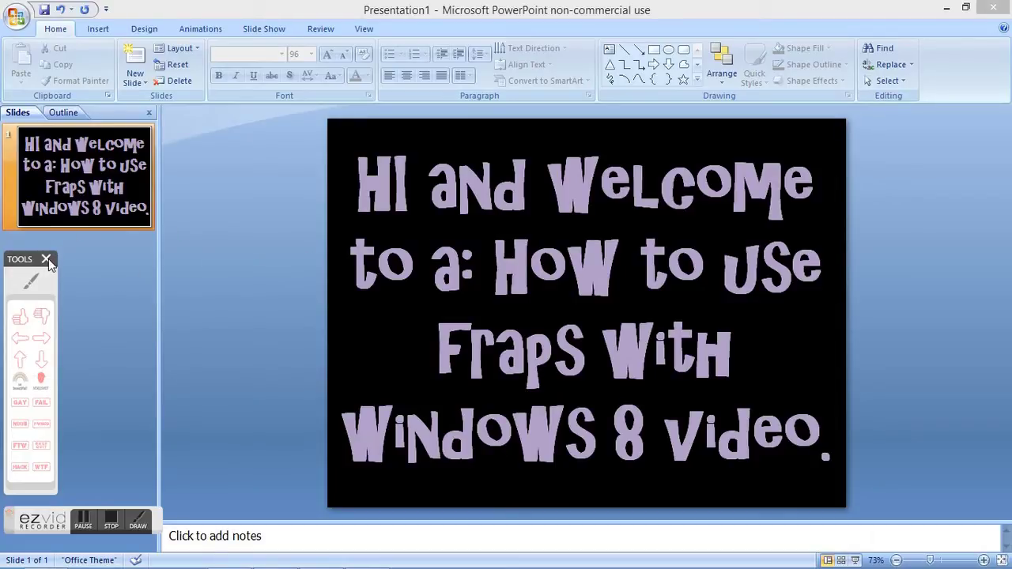
mouse_move(85, 563)
click(947, 7)
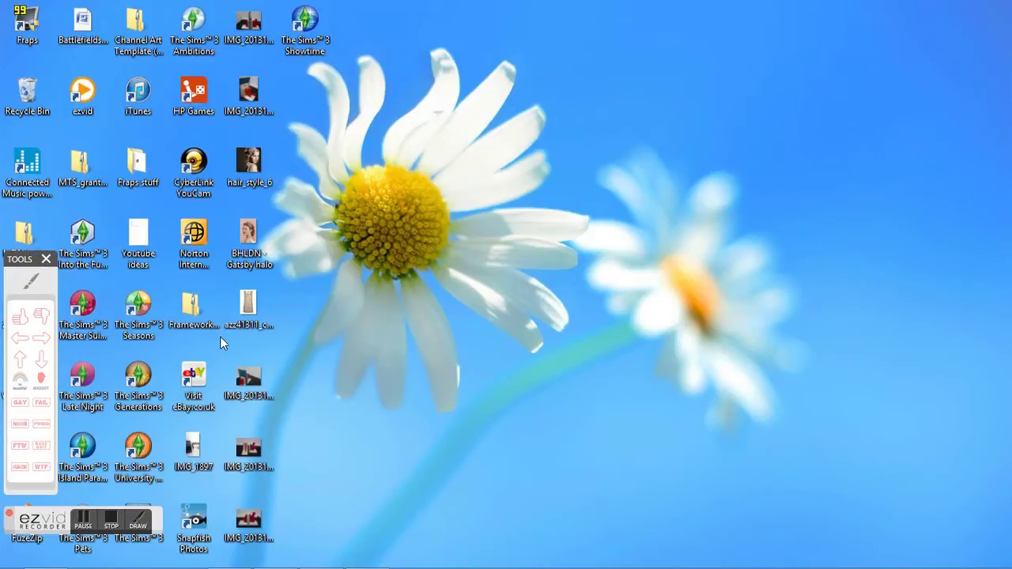
Step: Switch to the running Fraps program and move its window away from the corner of the desktop
mouse_move(430, 563)
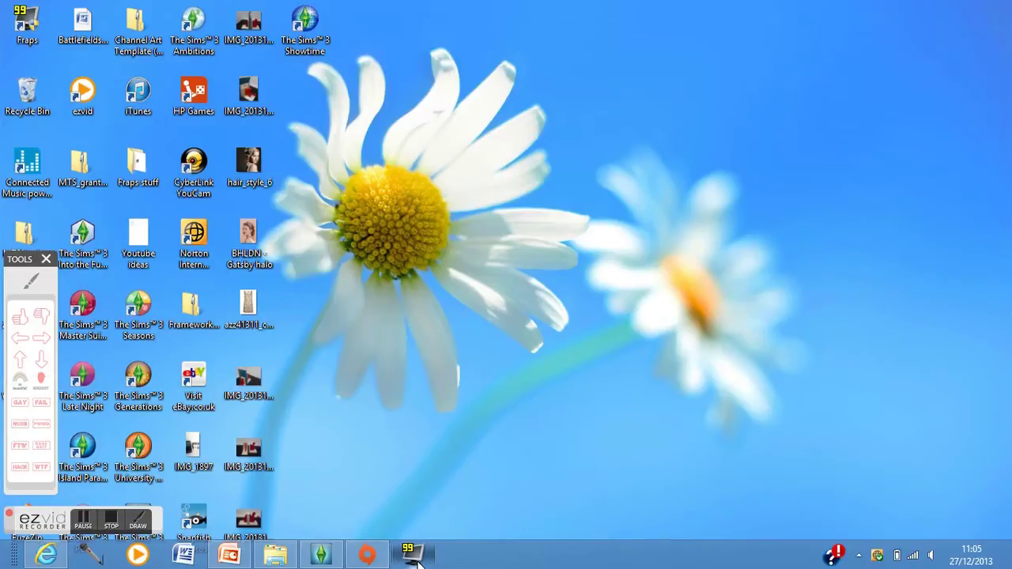
click(411, 555)
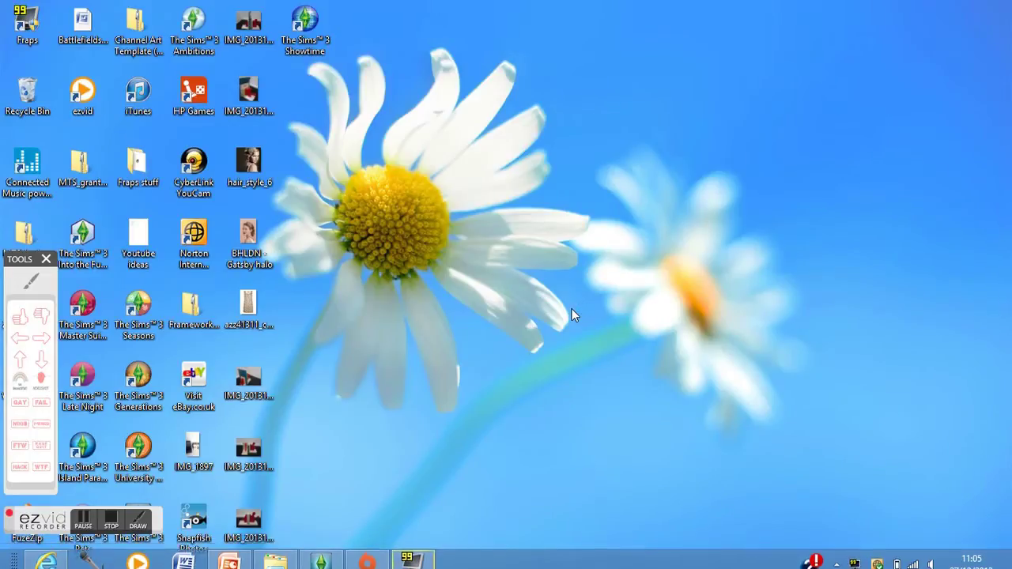
mouse_move(442, 565)
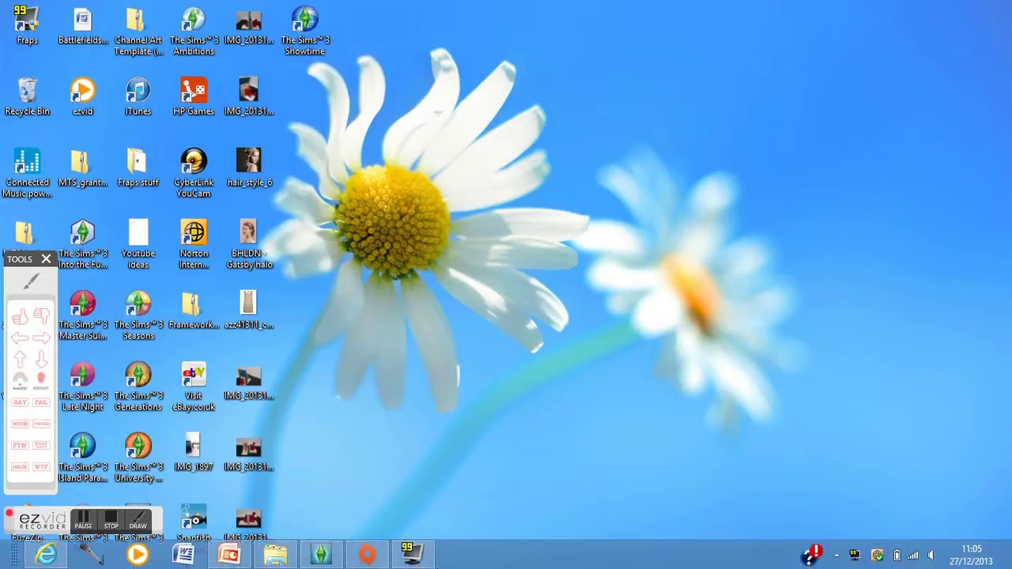
click(413, 556)
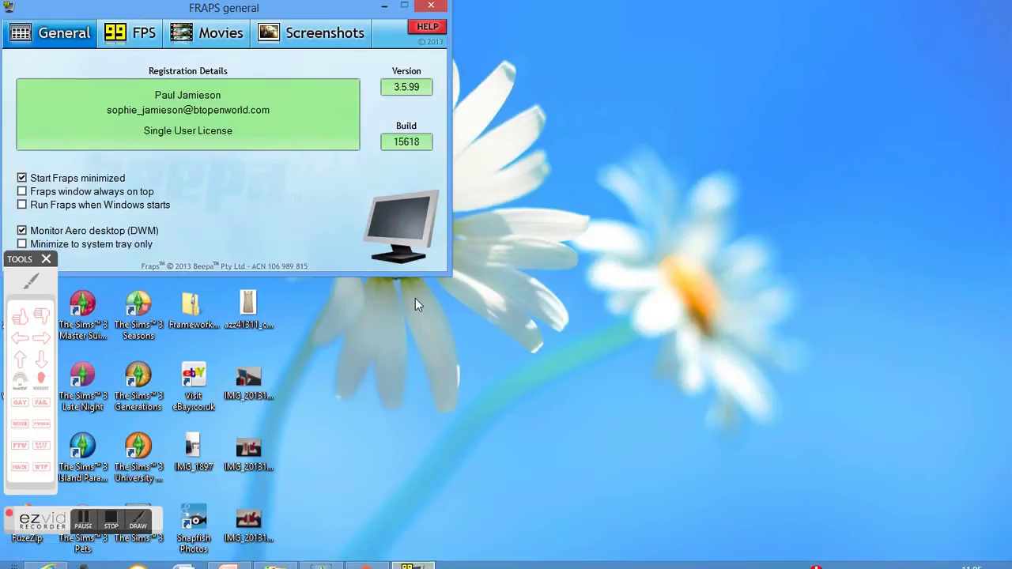
drag(303, 11, 454, 73)
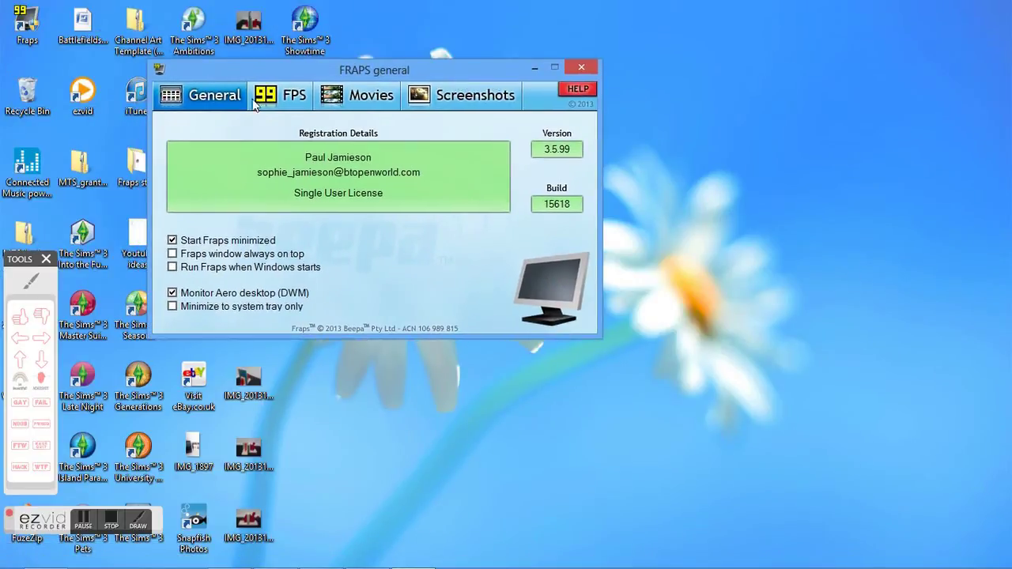
Step: Review the Fraps settings for FPS, movies and screenshots
click(281, 99)
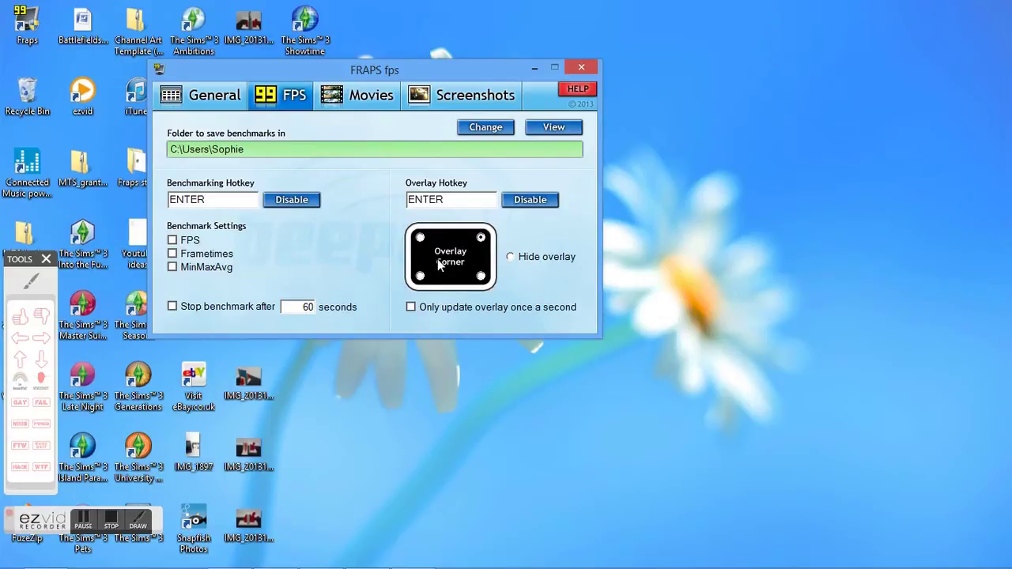
click(363, 97)
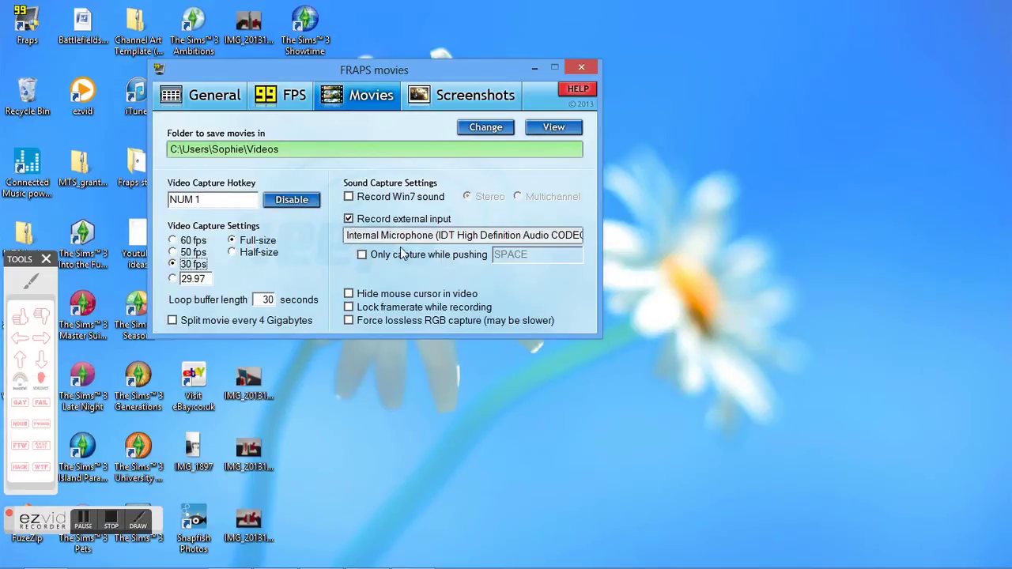
click(474, 96)
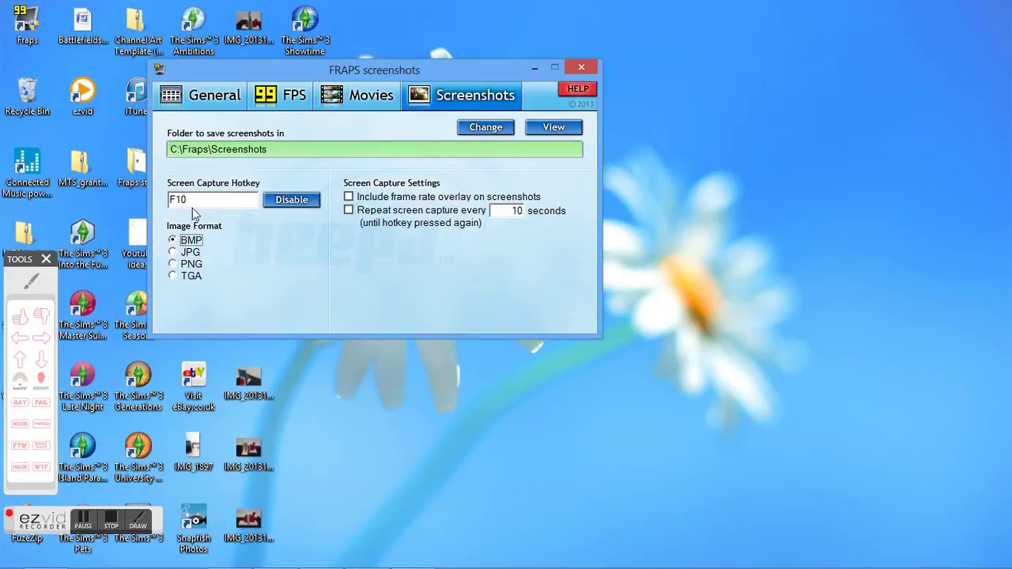
Step: In the movie settings, try other keys such as Backspace as the video capture hotkey and restore NUM 1
click(360, 96)
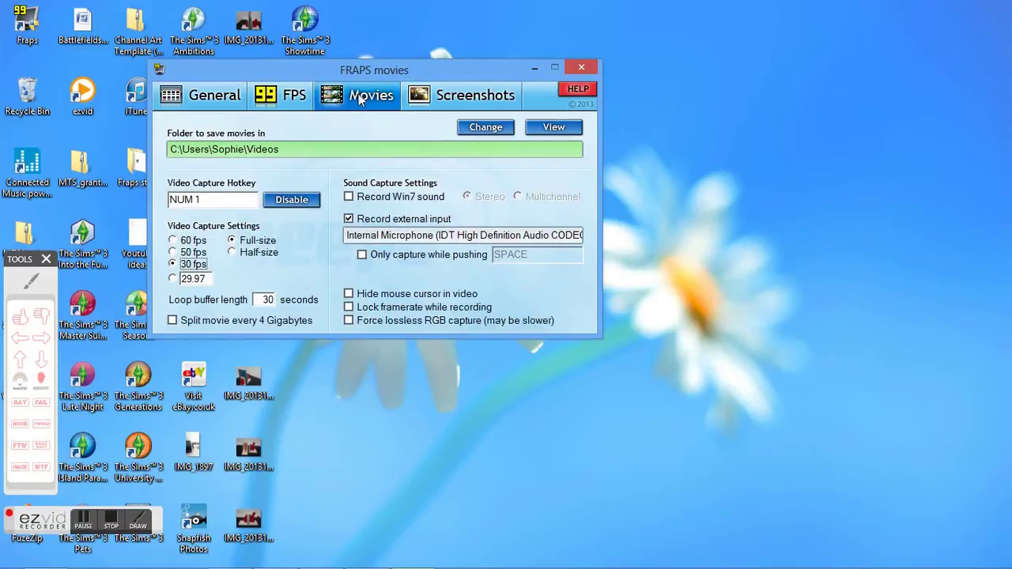
click(204, 204)
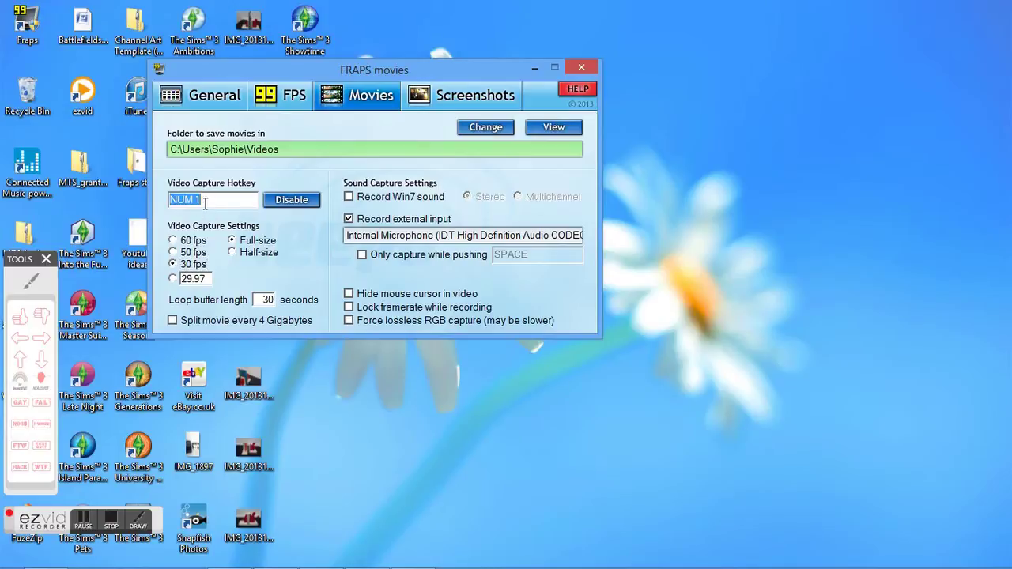
key(space)
key(p)
key(BackSpace)
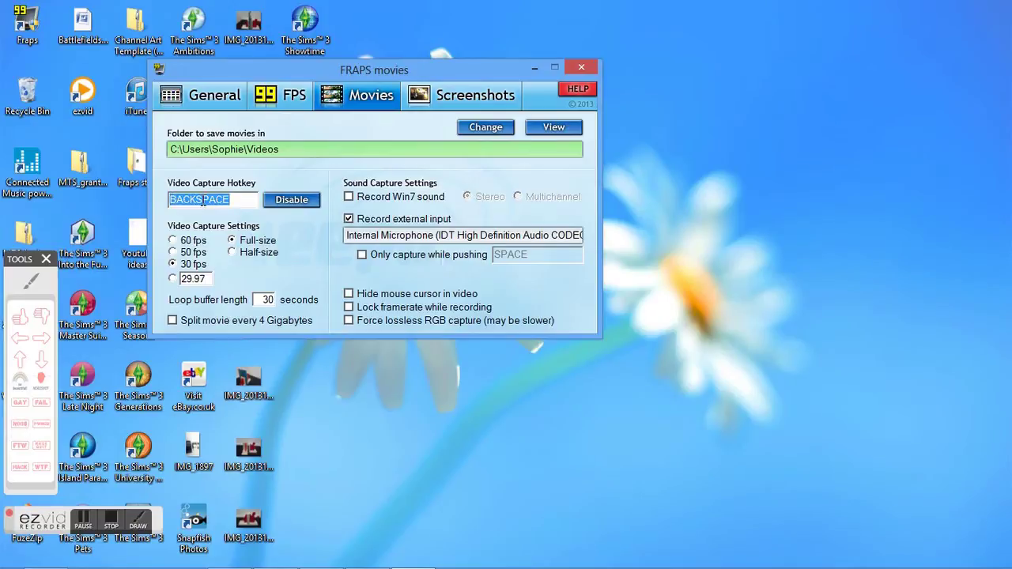
key(KP_1)
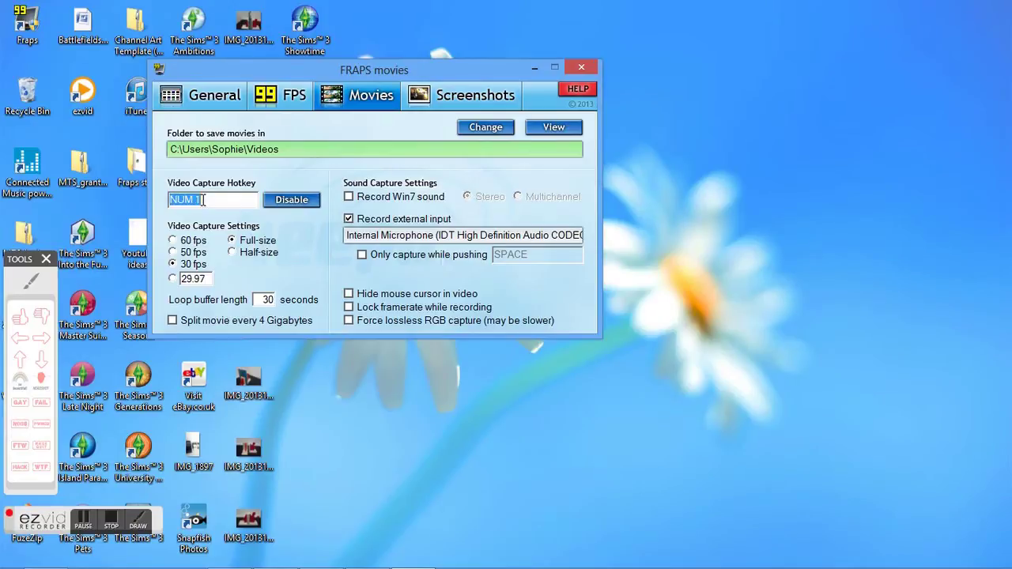
click(374, 139)
Step: Minimize Fraps and switch to The Sims 3 to view the frame rate overlay in the game
click(535, 69)
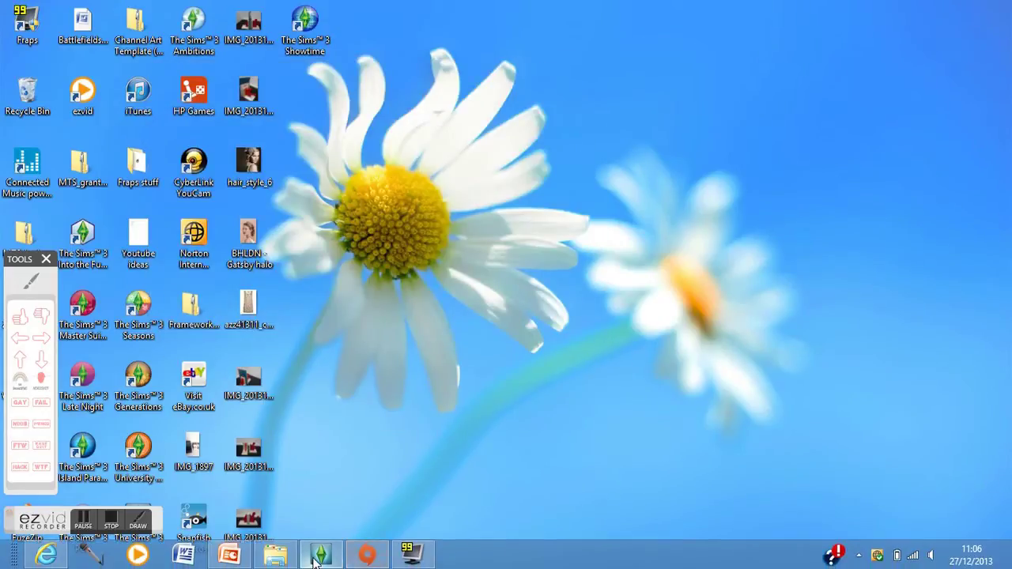
click(319, 557)
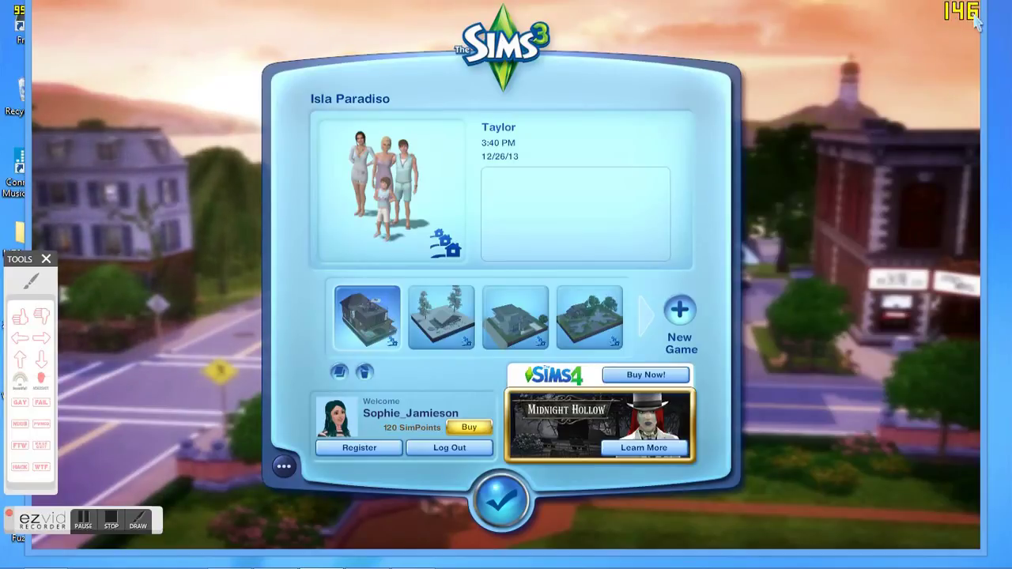
Step: Switch back to Fraps, try hiding the FPS overlay and its different corners, set it to the bottom-right corner, and minimize Fraps
mouse_move(411, 557)
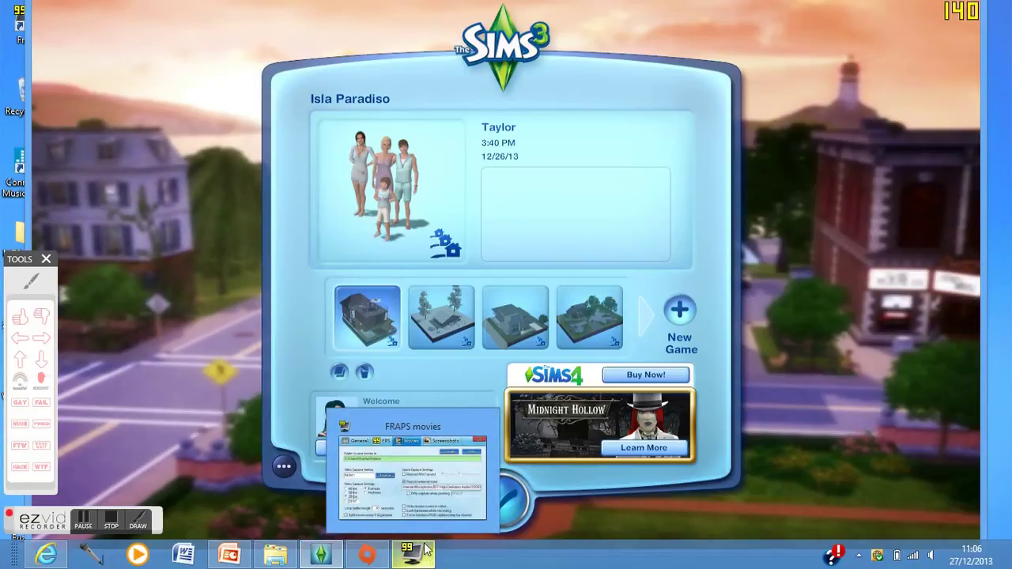
mouse_move(431, 514)
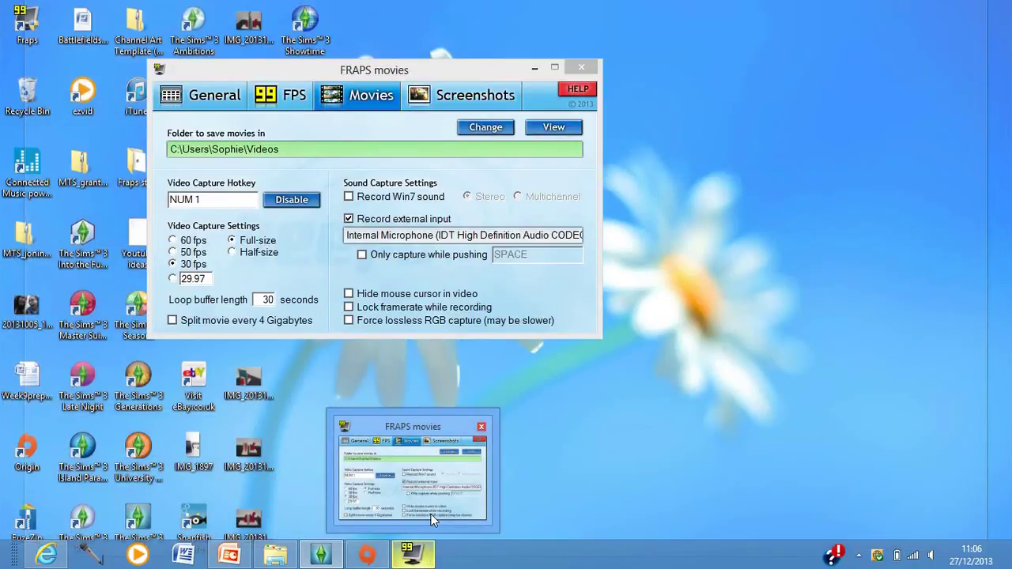
click(431, 515)
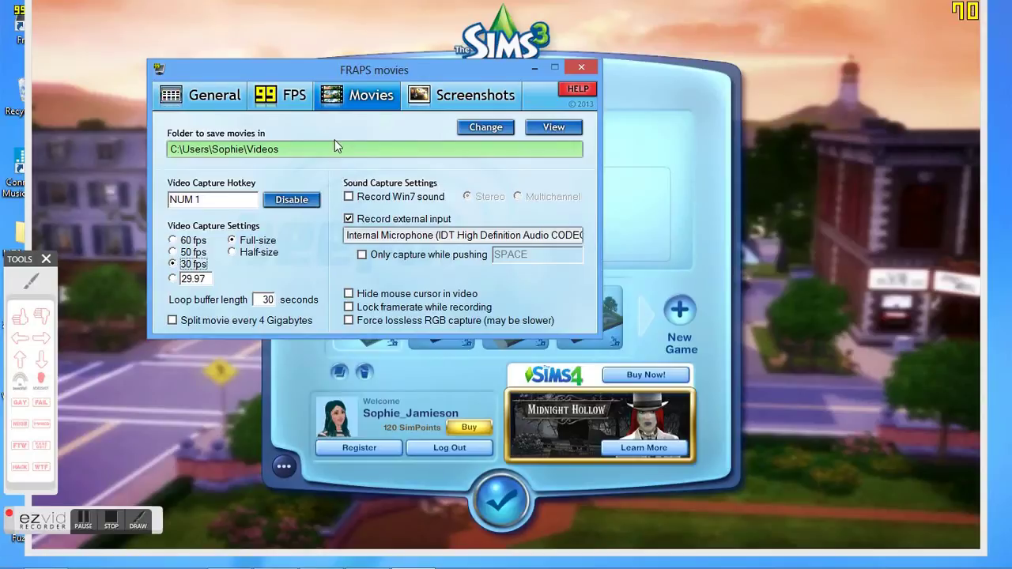
click(294, 95)
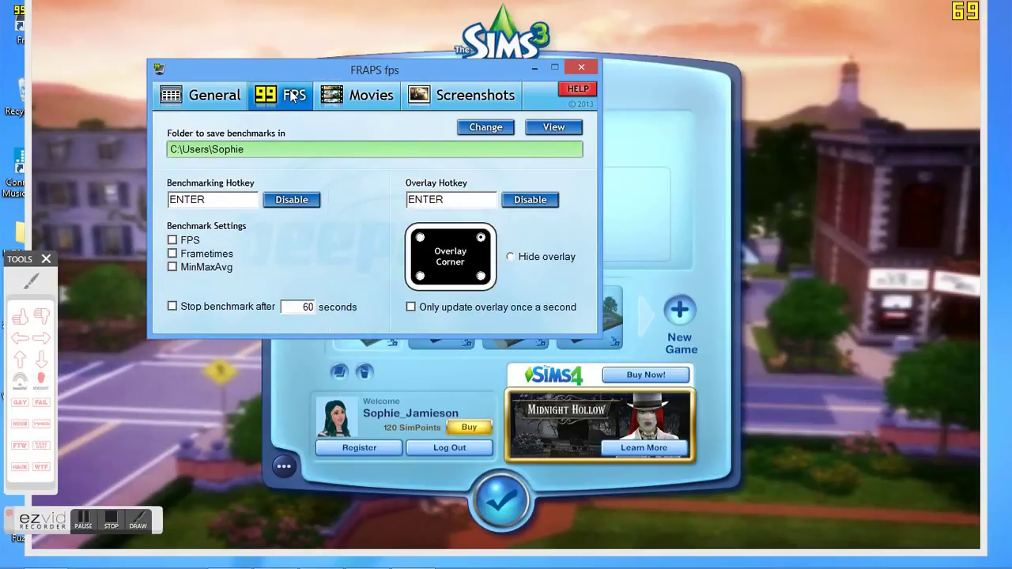
click(510, 259)
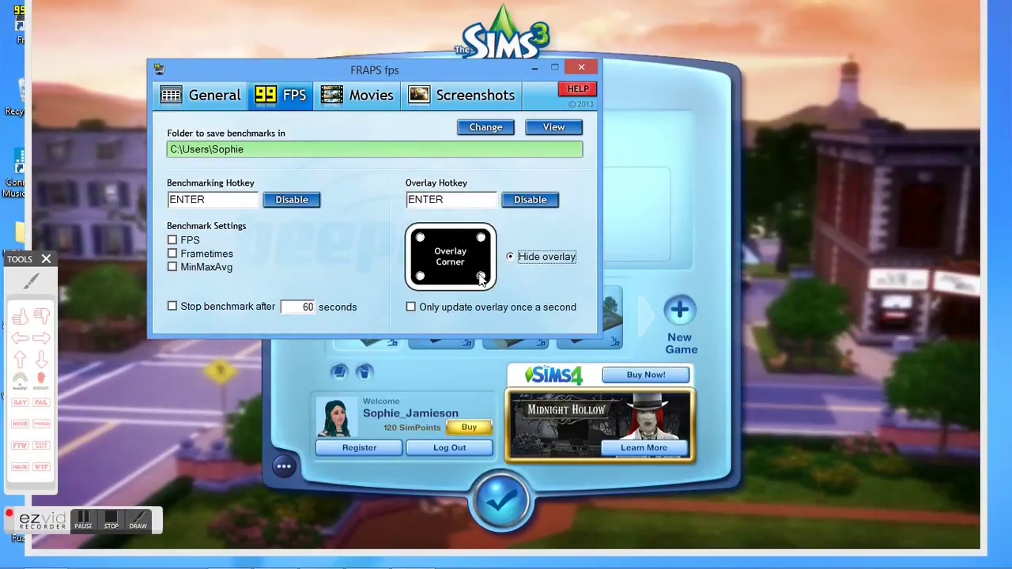
click(481, 276)
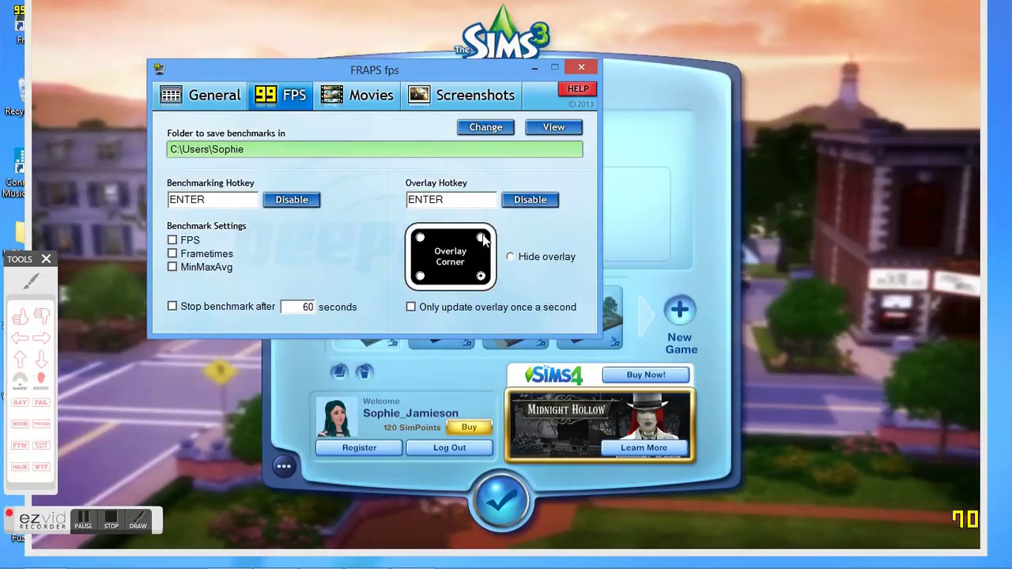
click(480, 238)
click(420, 238)
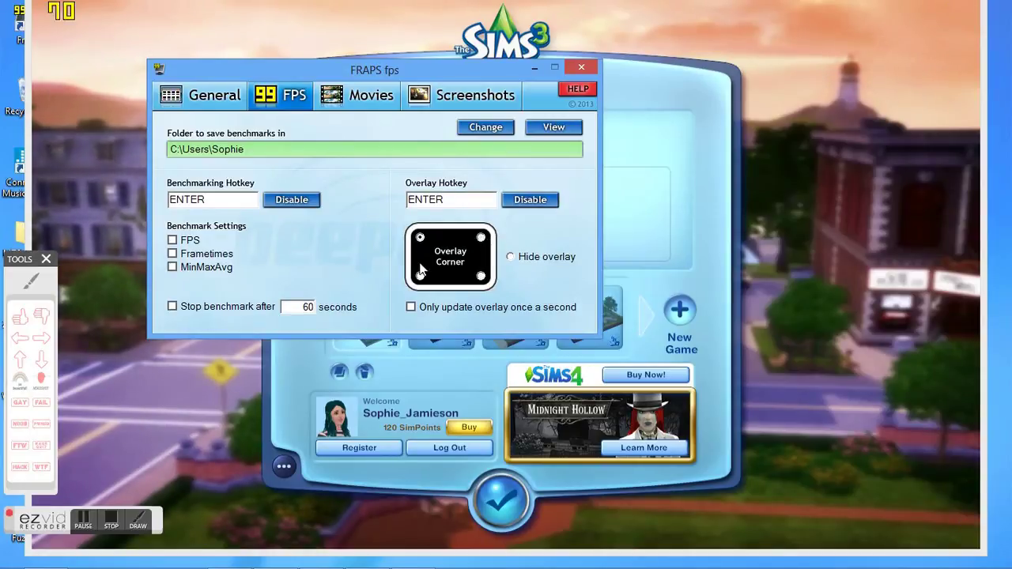
click(420, 277)
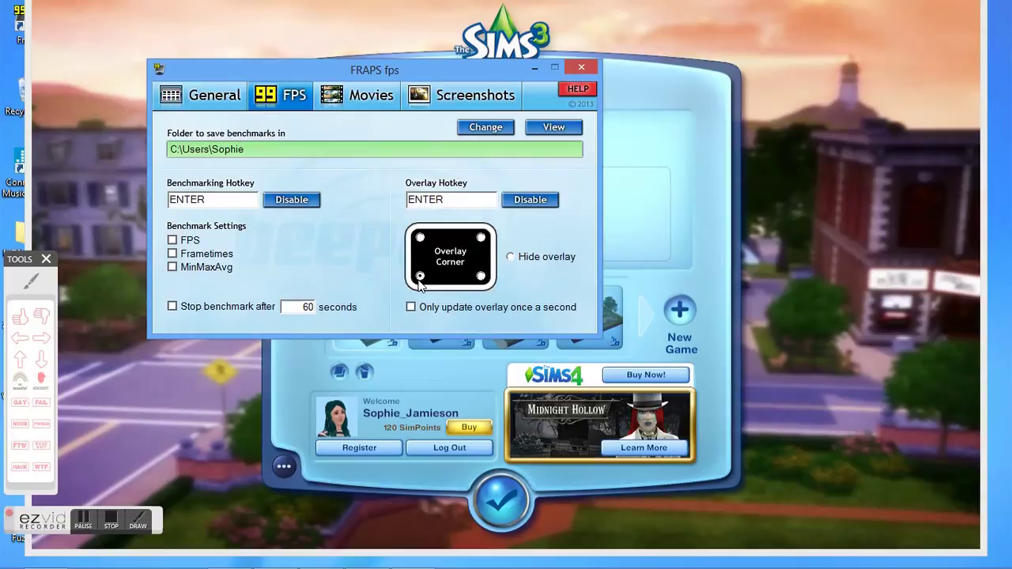
click(481, 276)
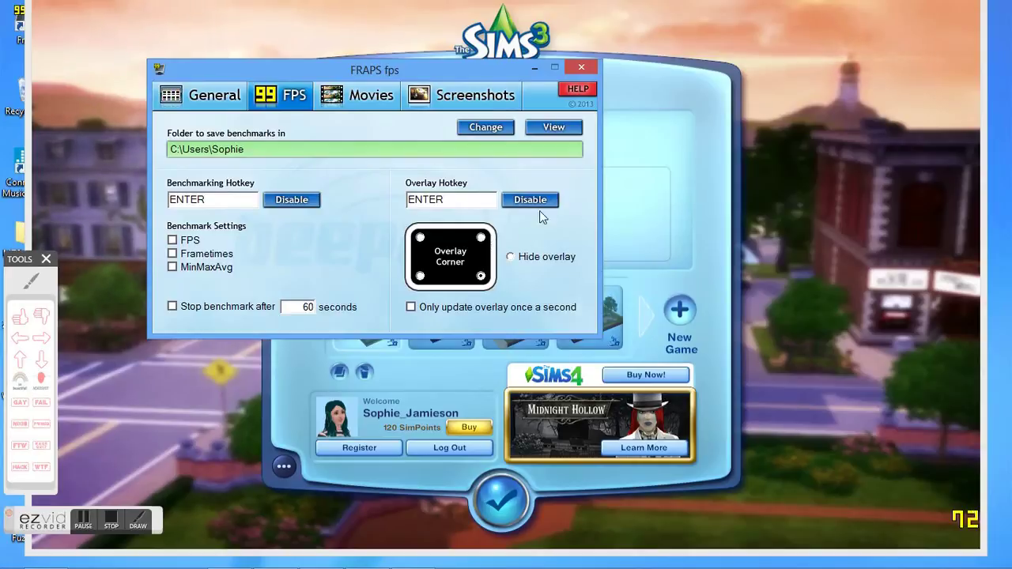
click(535, 72)
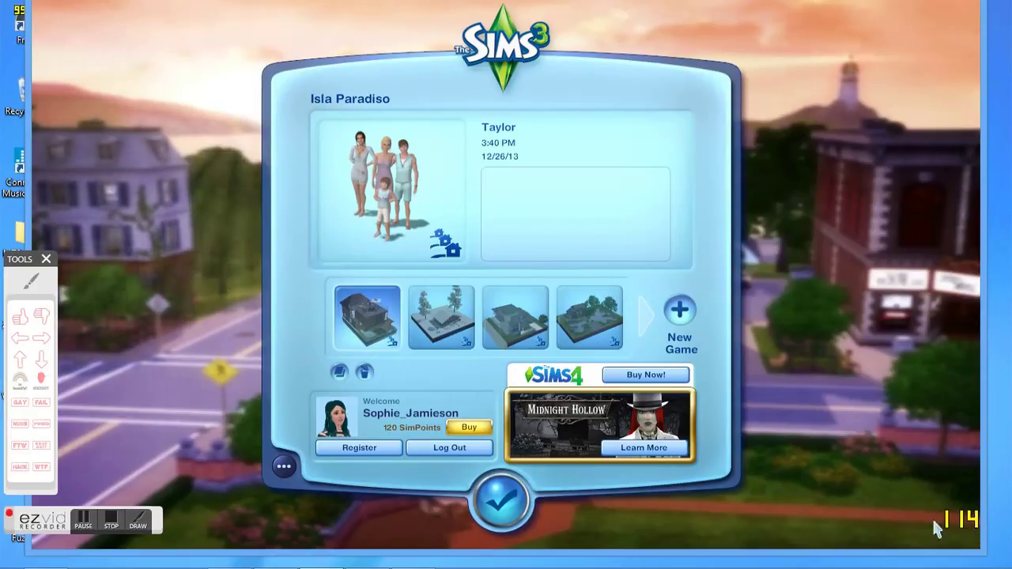
Step: Reopen Fraps and inspect the benchmark save folder from the FPS settings, closing the folder windows without choosing another location
mouse_move(933, 567)
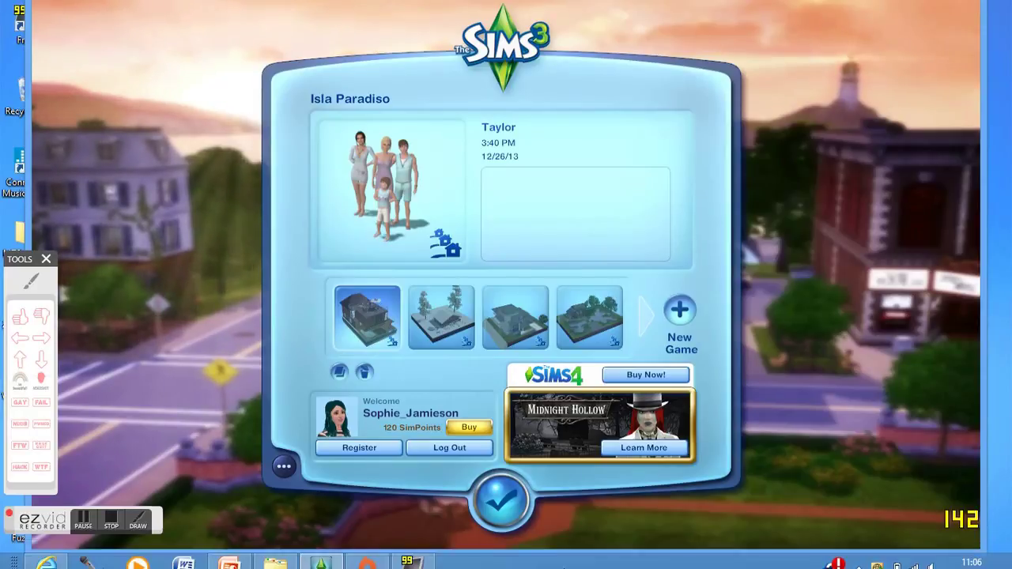
click(412, 554)
click(236, 107)
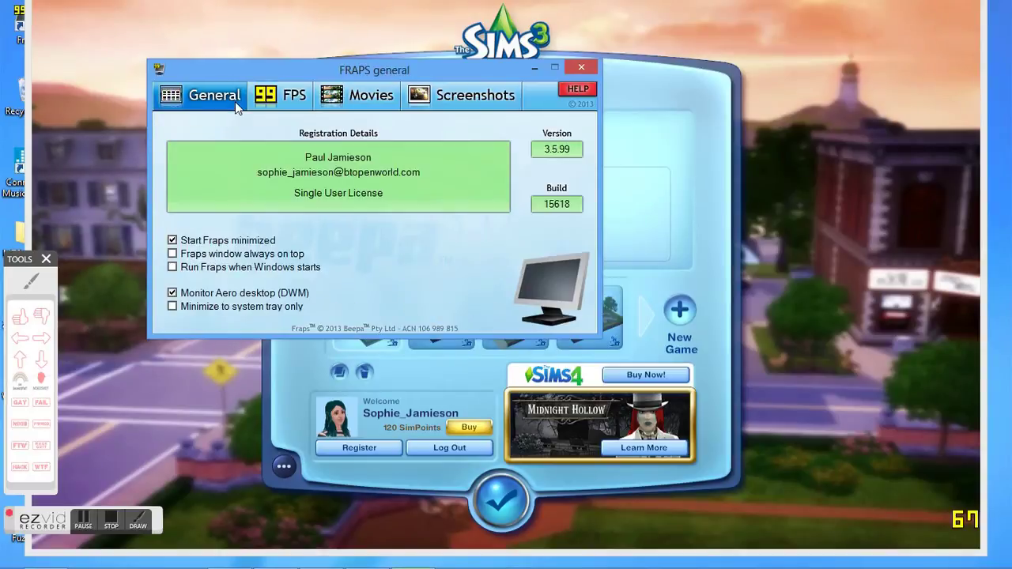
click(271, 101)
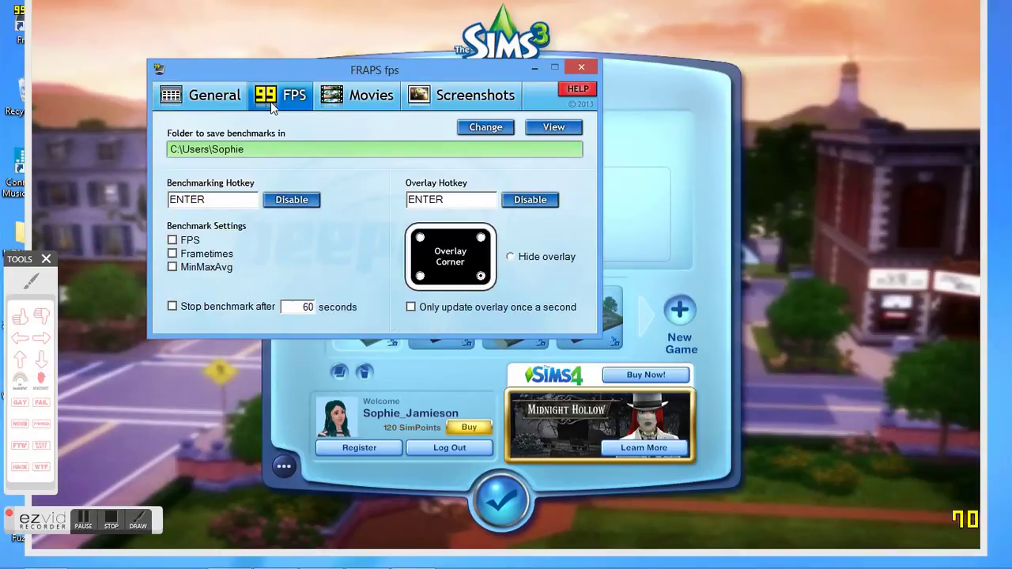
click(233, 155)
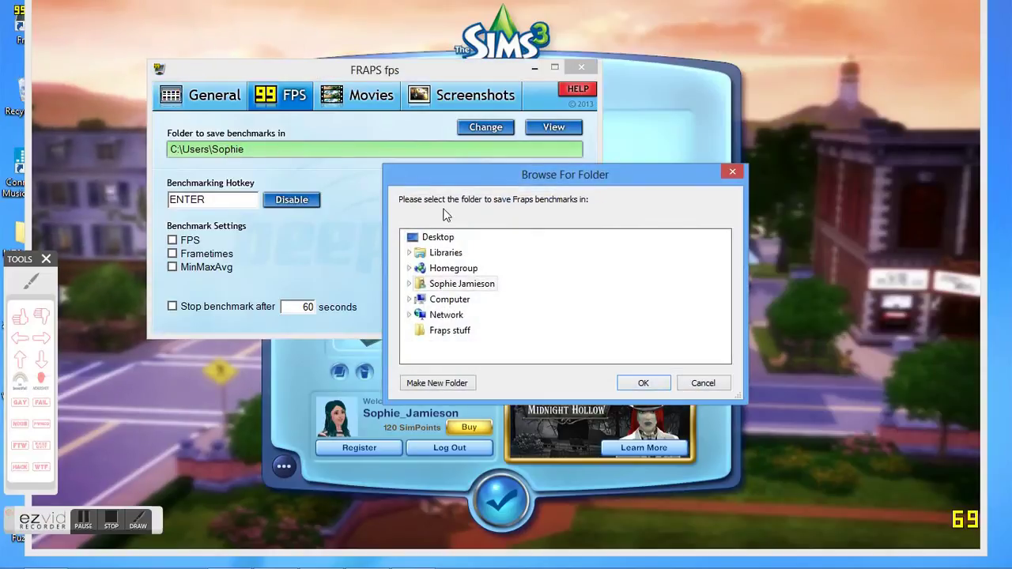
click(732, 171)
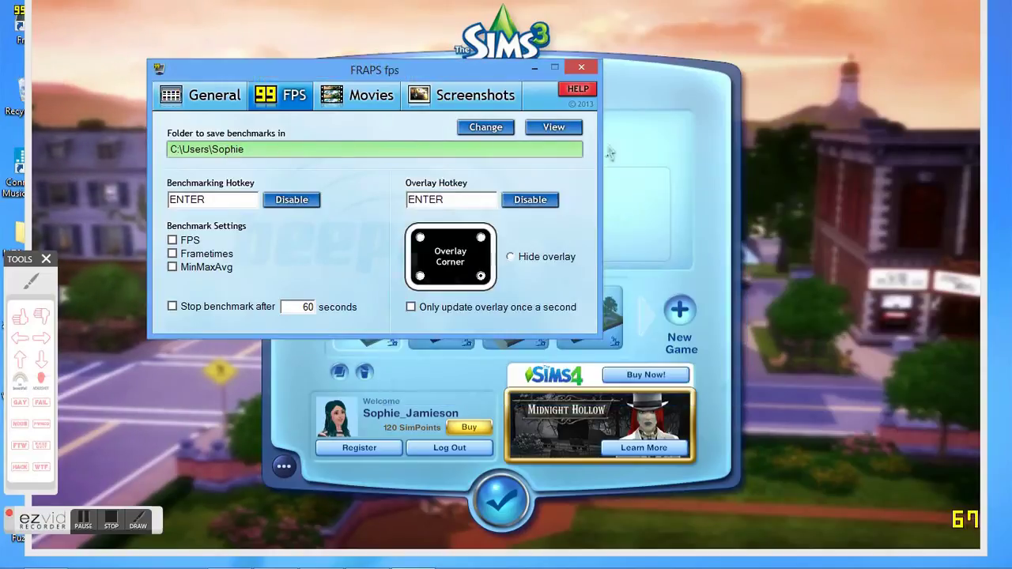
click(554, 128)
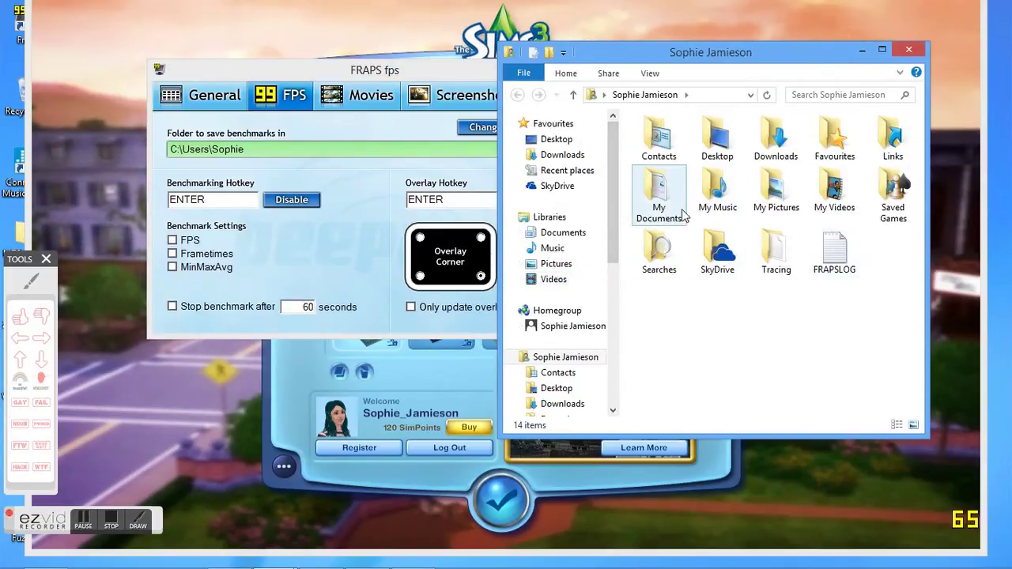
click(910, 50)
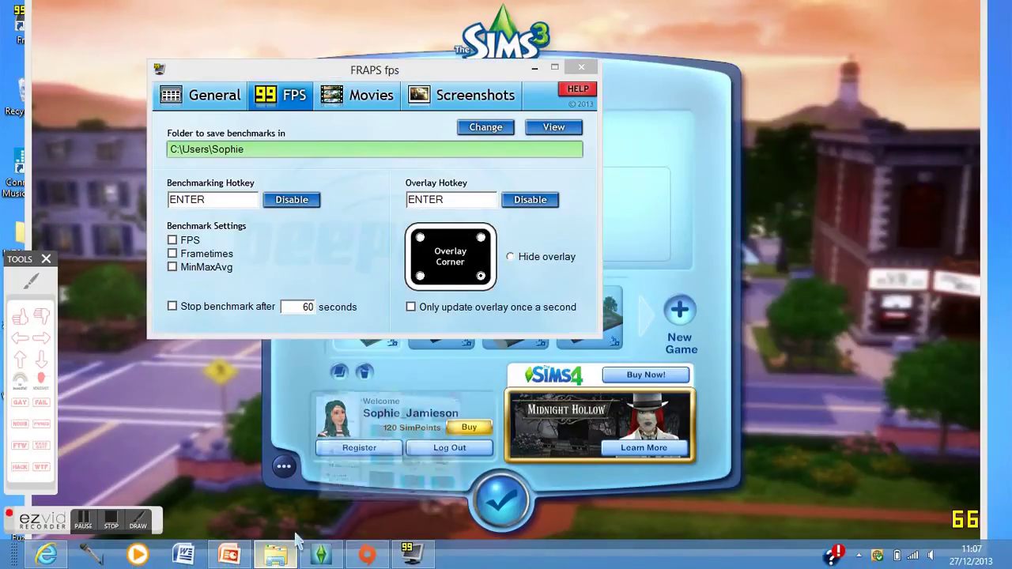
Step: Switch to File Explorer and look through the Videos library for the recorded TS3W gameplay clips
click(276, 558)
click(515, 241)
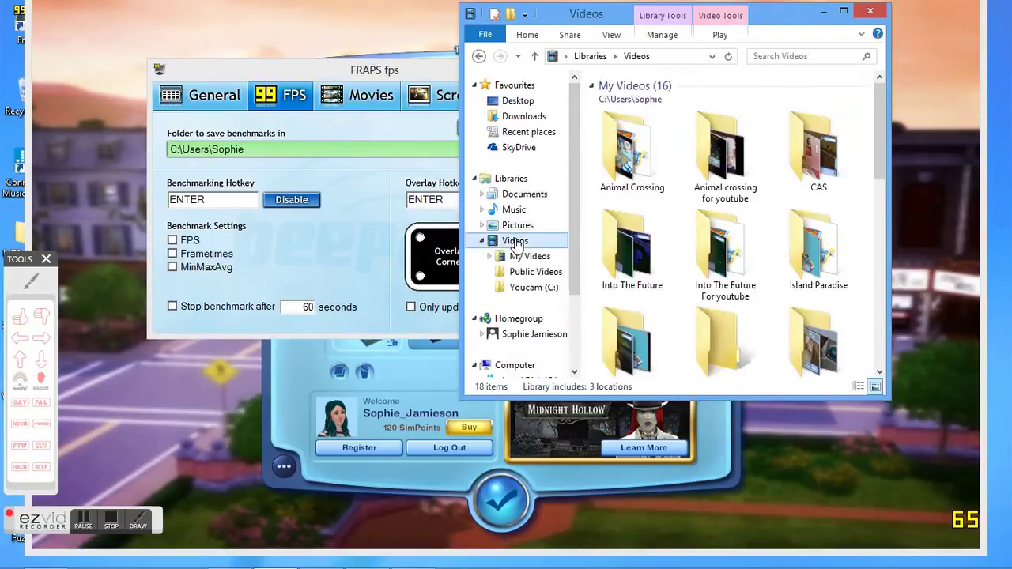
drag(880, 154, 880, 241)
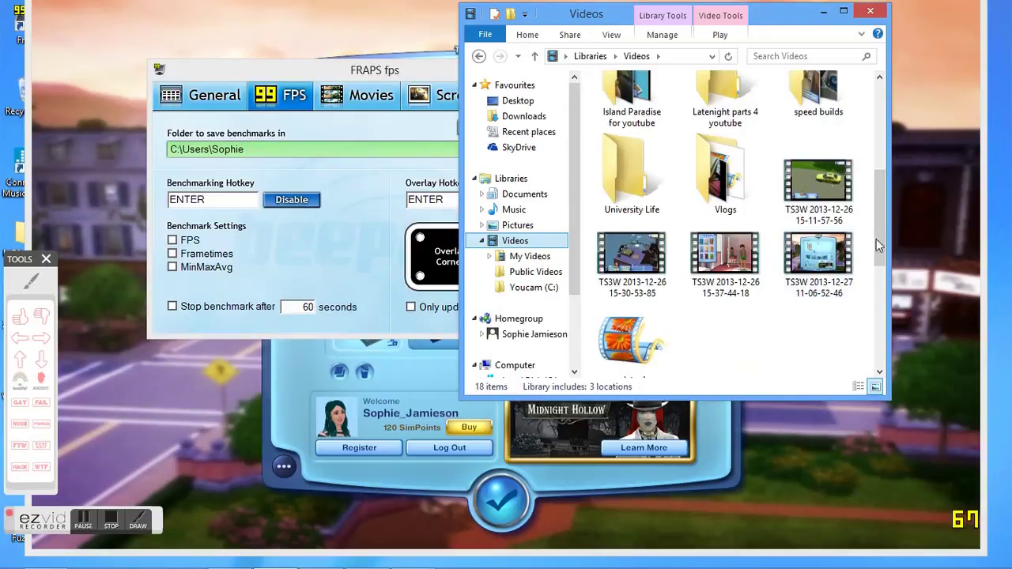
drag(877, 230, 873, 238)
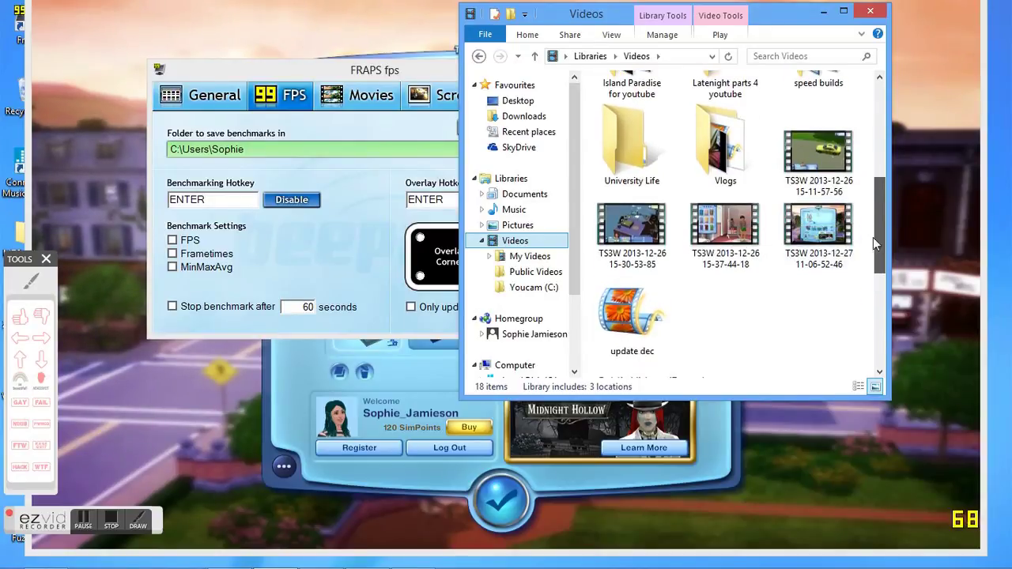
right_click(823, 231)
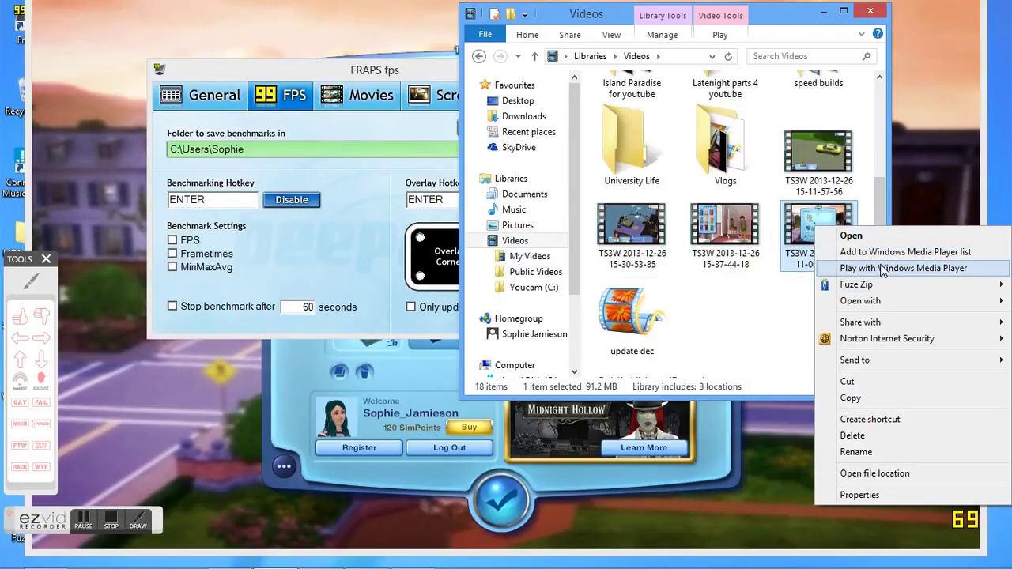
mouse_move(883, 303)
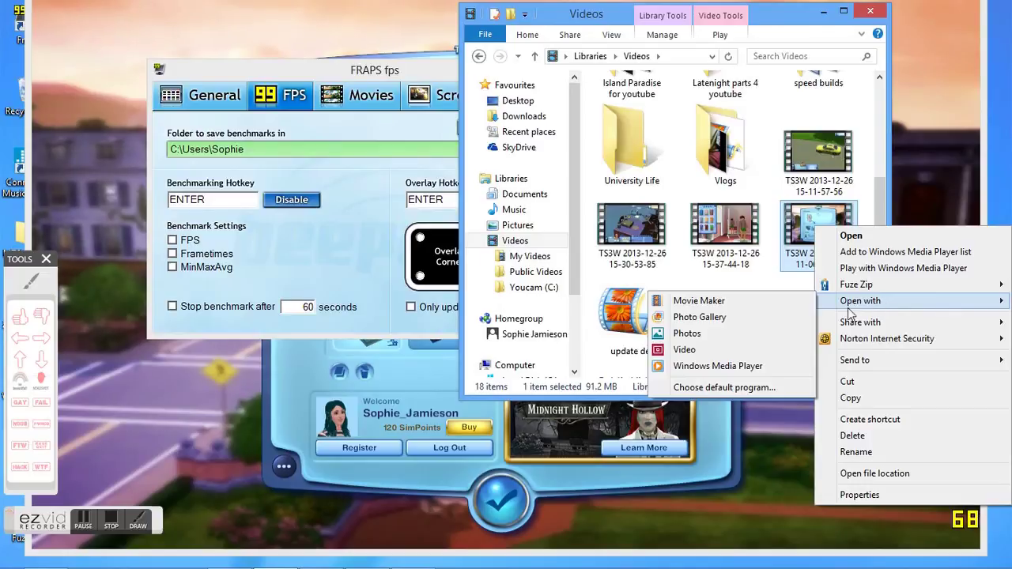
click(799, 302)
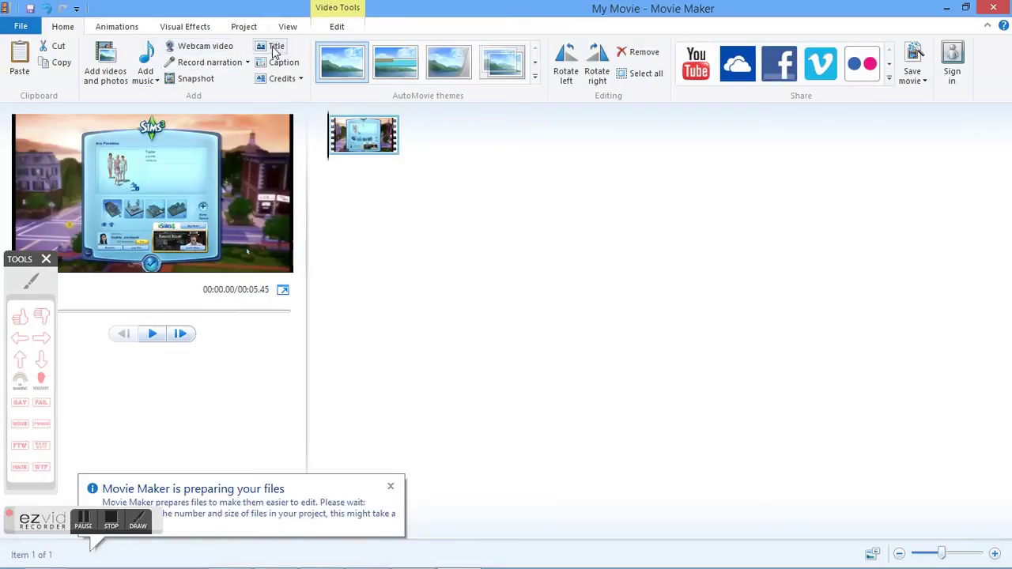
Step: Try an AutoMovie theme on the clip, undo it, and look at the available transition and pan-and-zoom animations
click(490, 63)
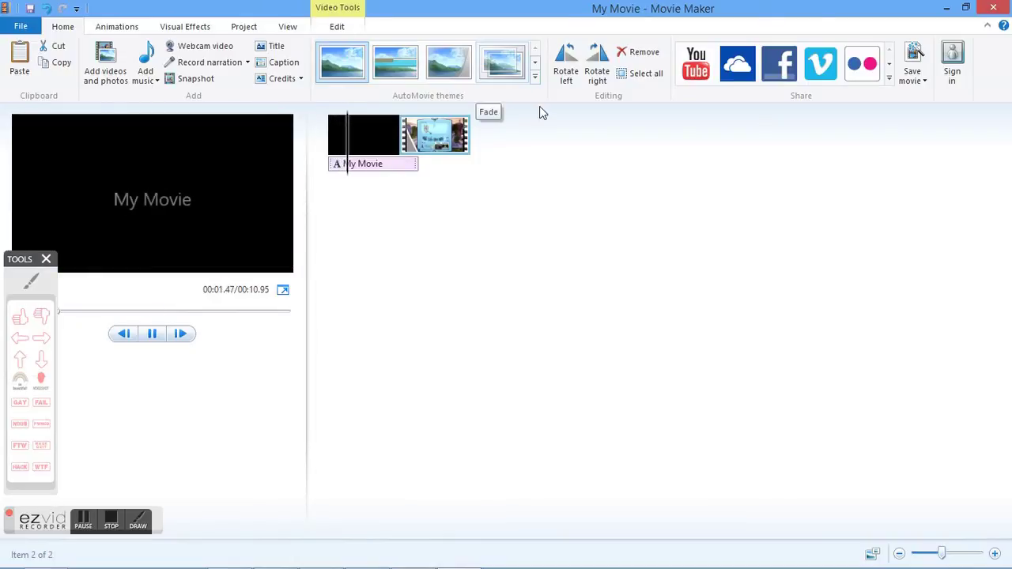
key(ctrl+z)
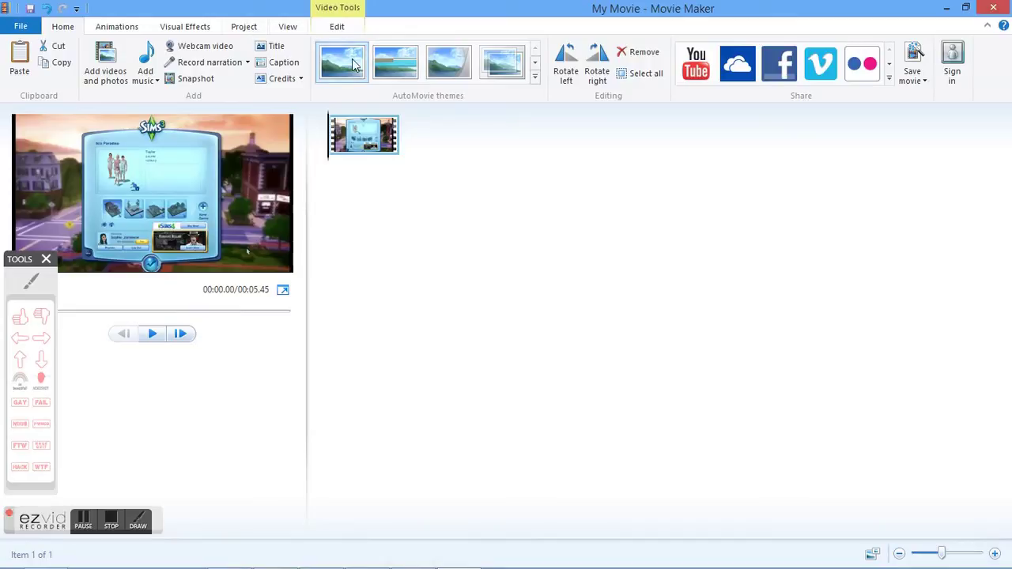
click(123, 35)
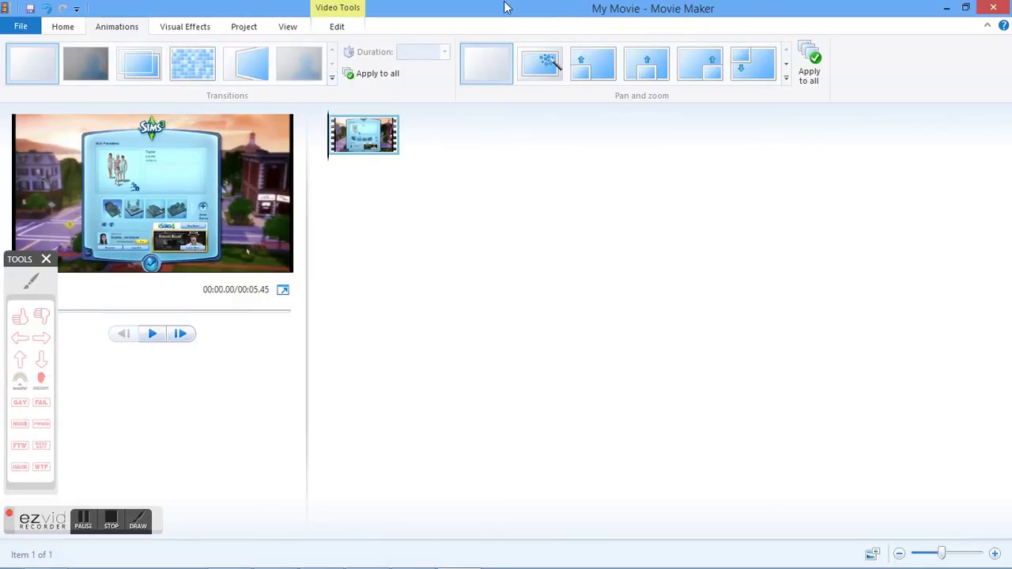
click(65, 26)
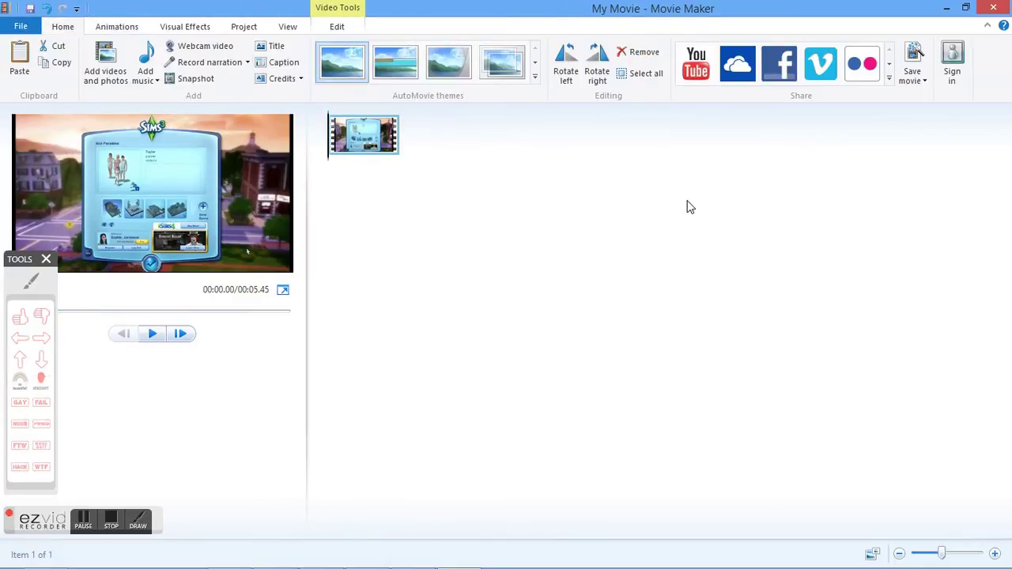
Step: Export the movie to the Videos library as an MPEG-4 file named "test movie" and dismiss the completion dialog
click(913, 54)
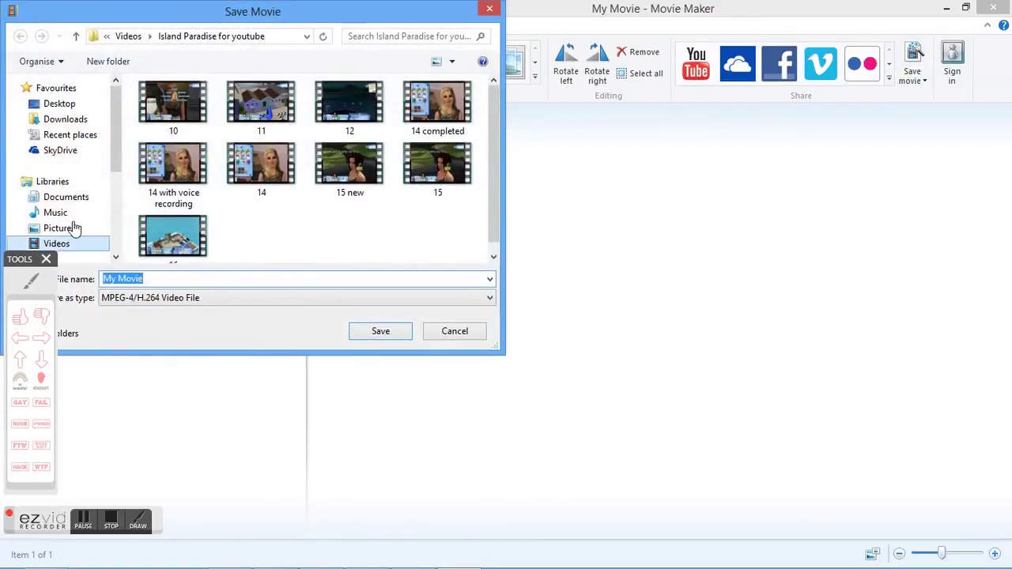
click(72, 243)
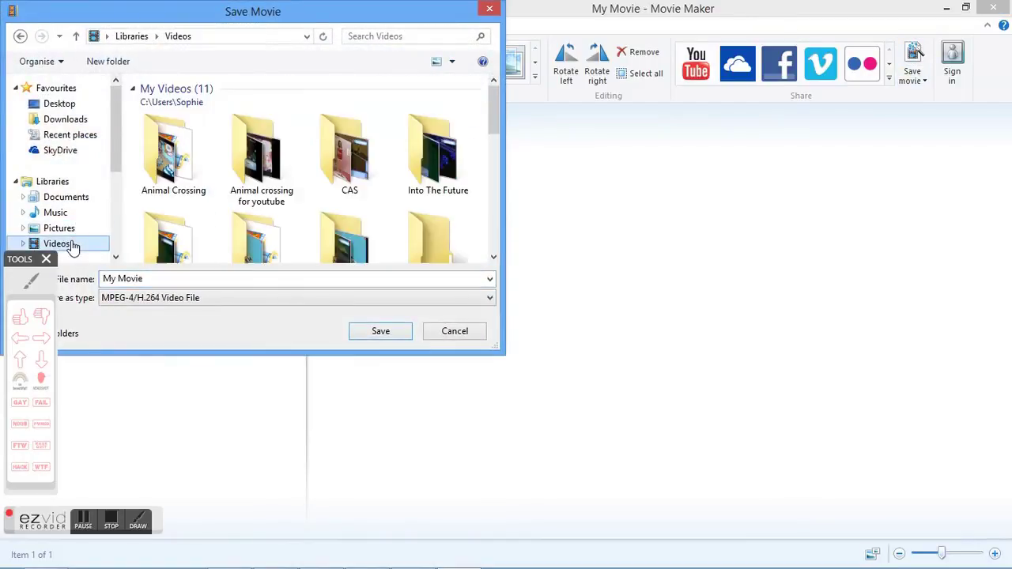
click(157, 279)
key(BackSpace)
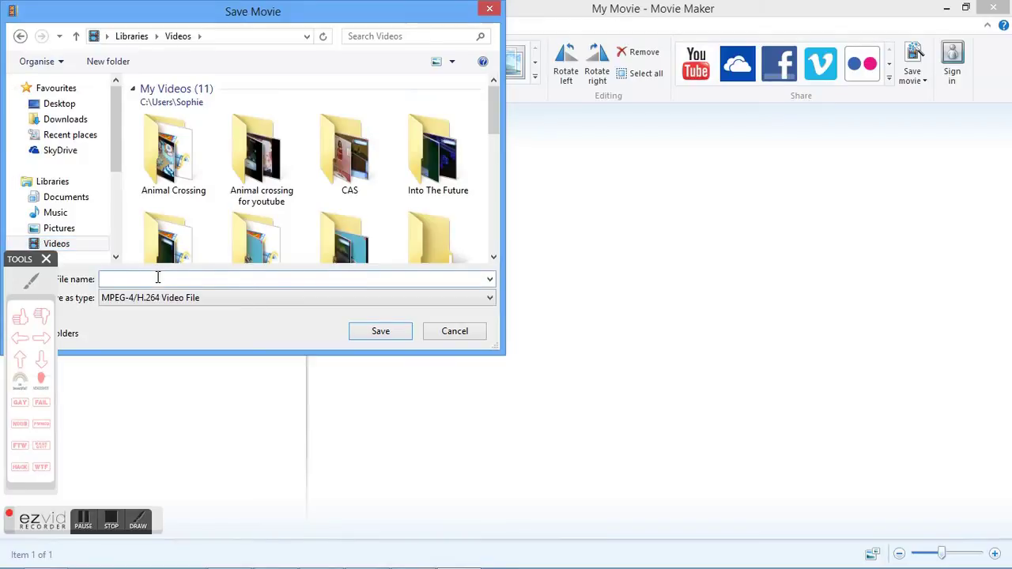
text(test movie)
key(Return)
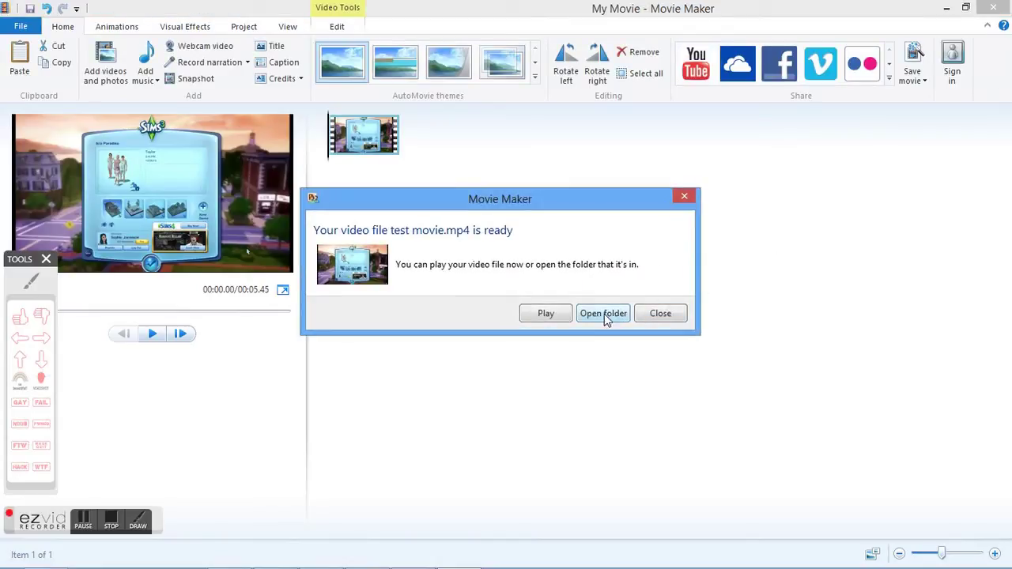
click(661, 314)
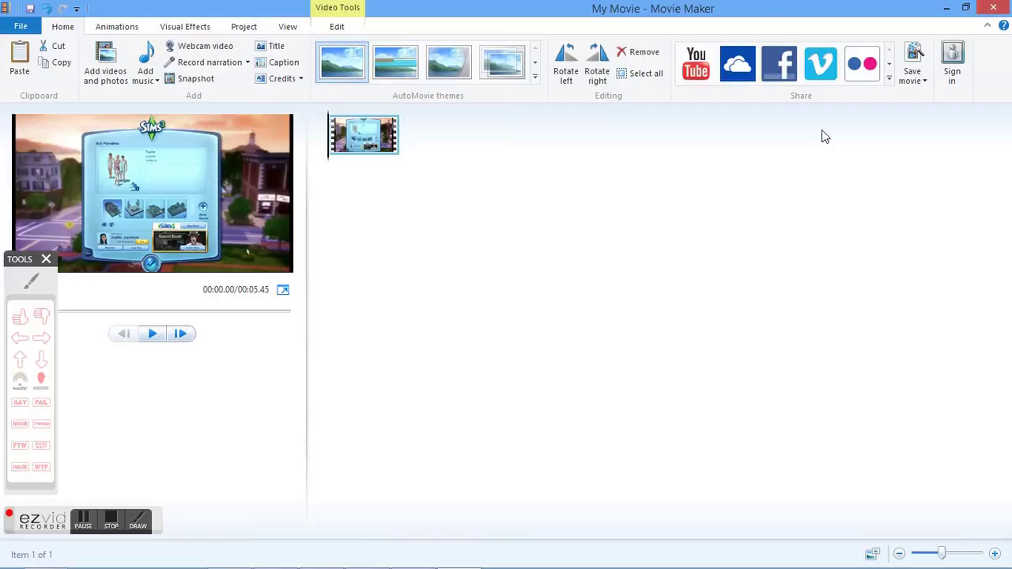
Step: Close Movie Maker, saving the project in the Videos library as "test movie original"
click(1004, 6)
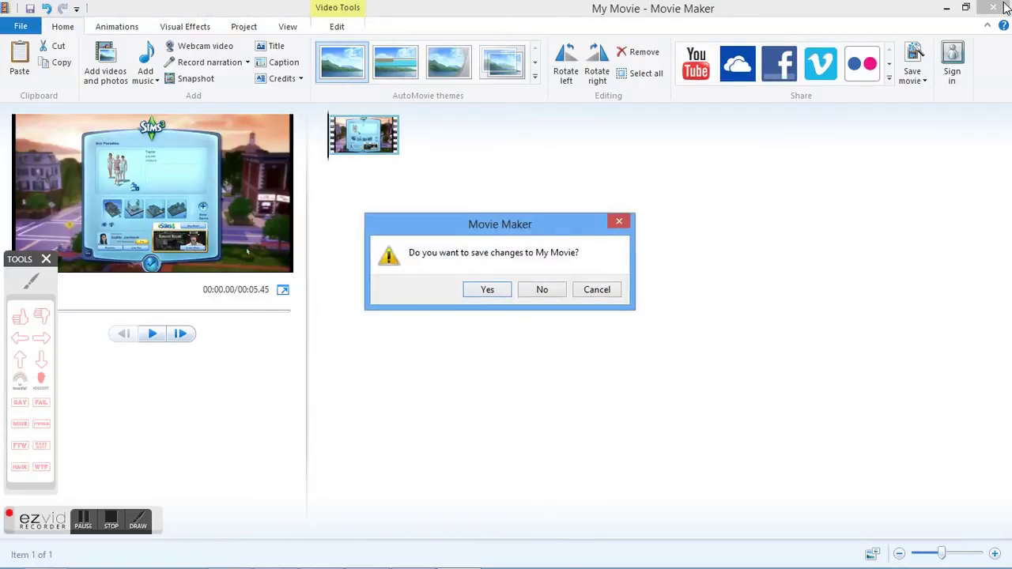
click(498, 291)
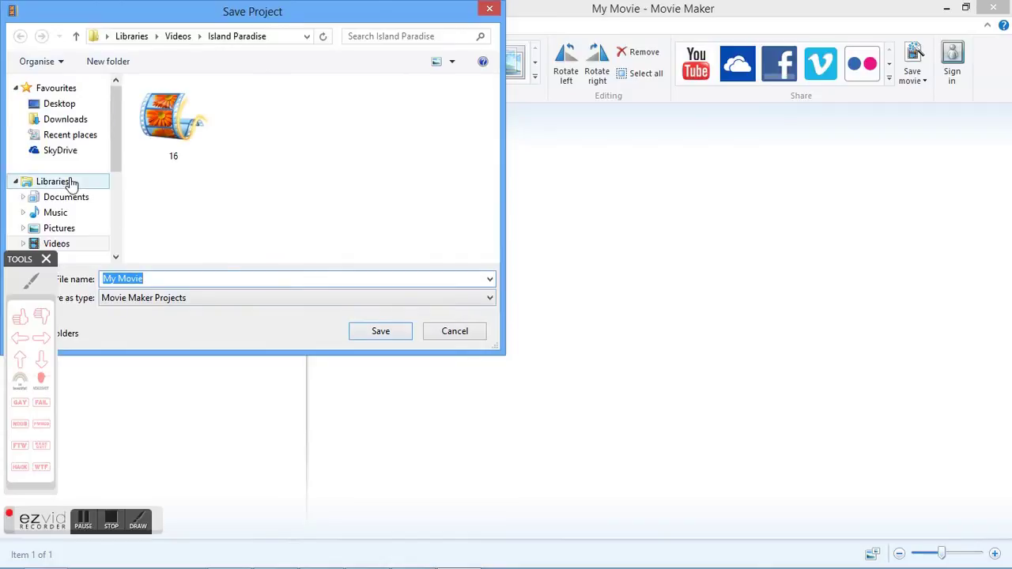
click(72, 244)
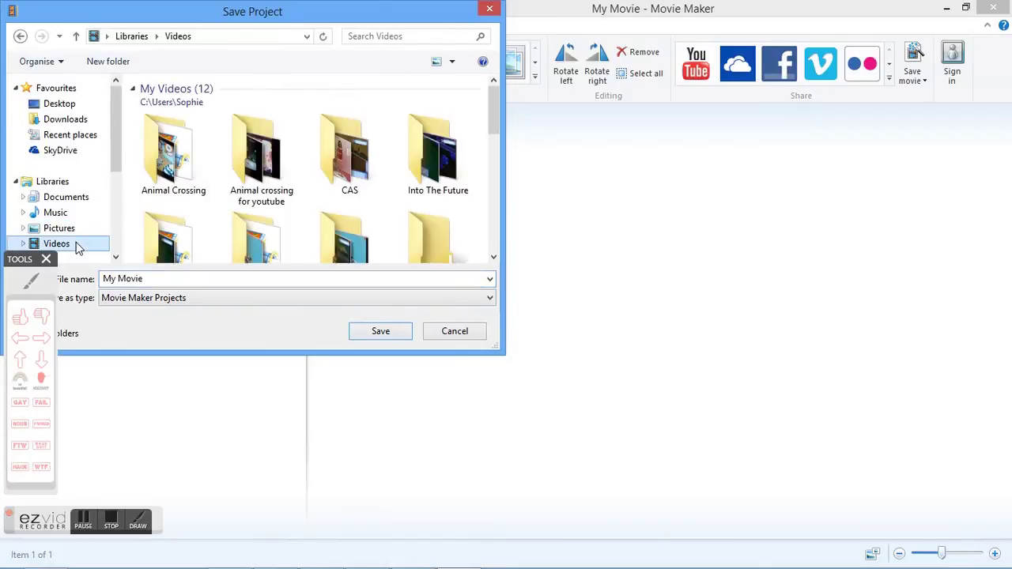
click(152, 278)
text(t)
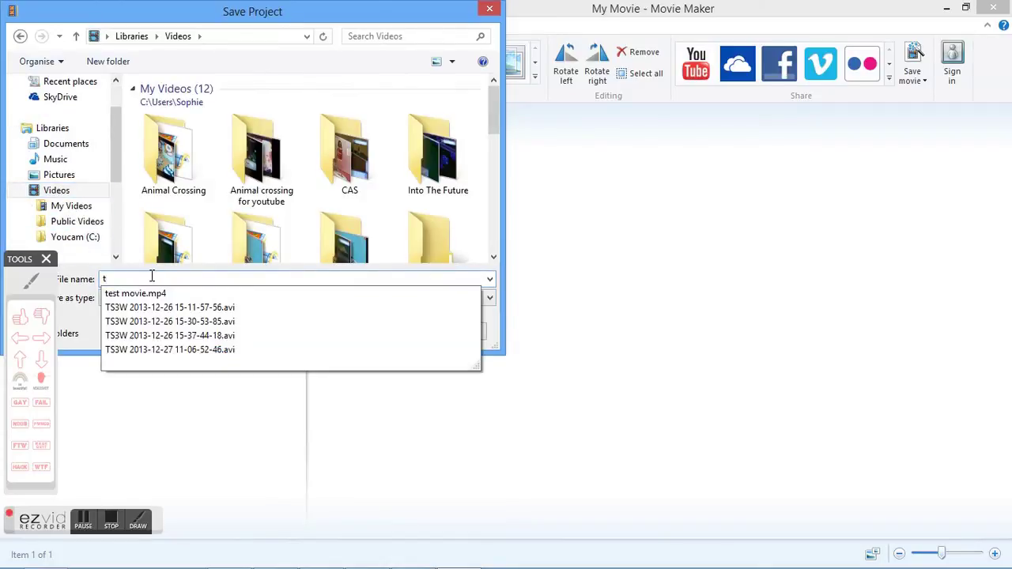
text(est mov)
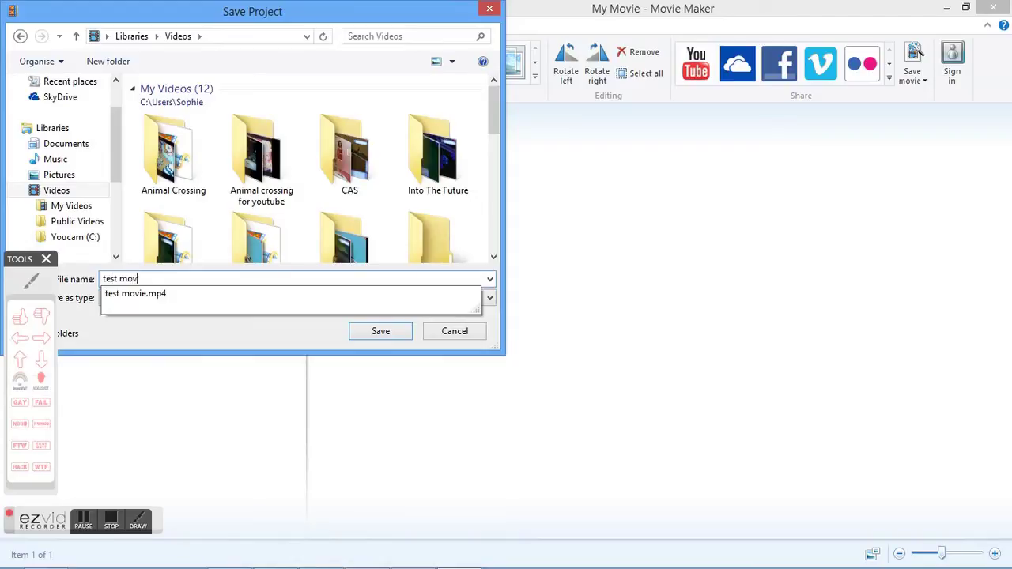
text(ie original)
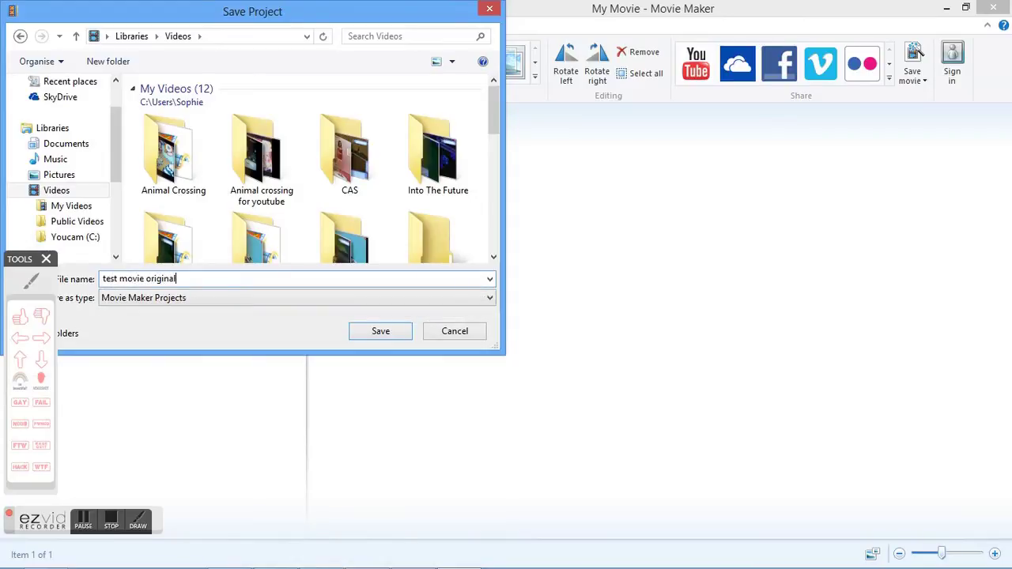
key(Return)
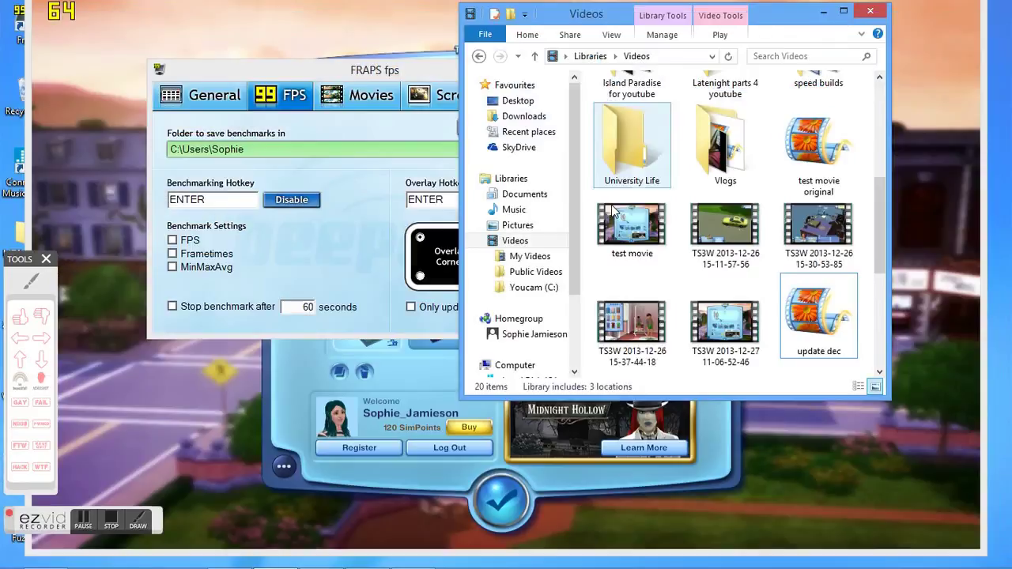
Step: Minimize the Videos folder window, switch to Internet Explorer, and open YouTube in a new tab
click(825, 11)
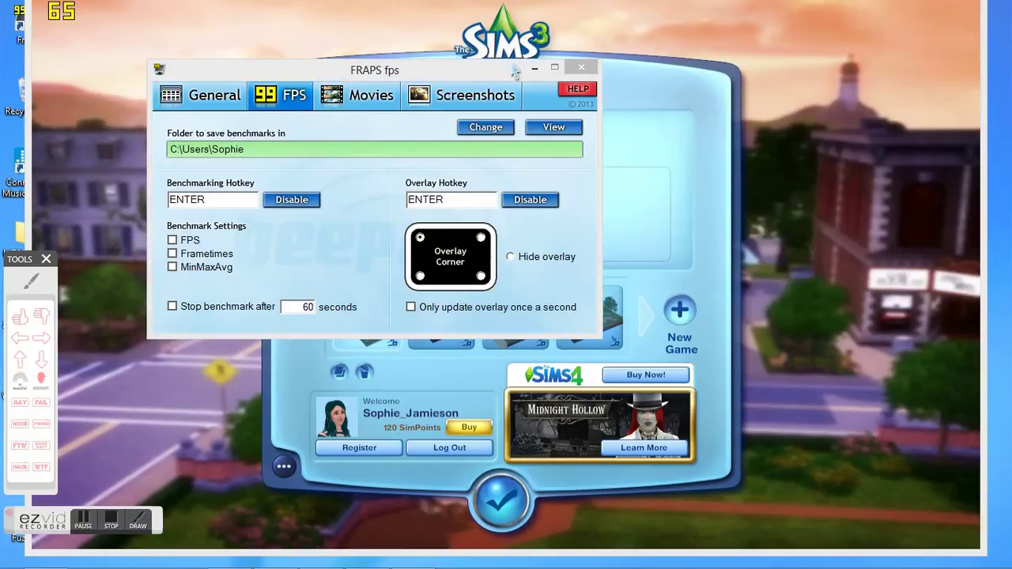
click(870, 137)
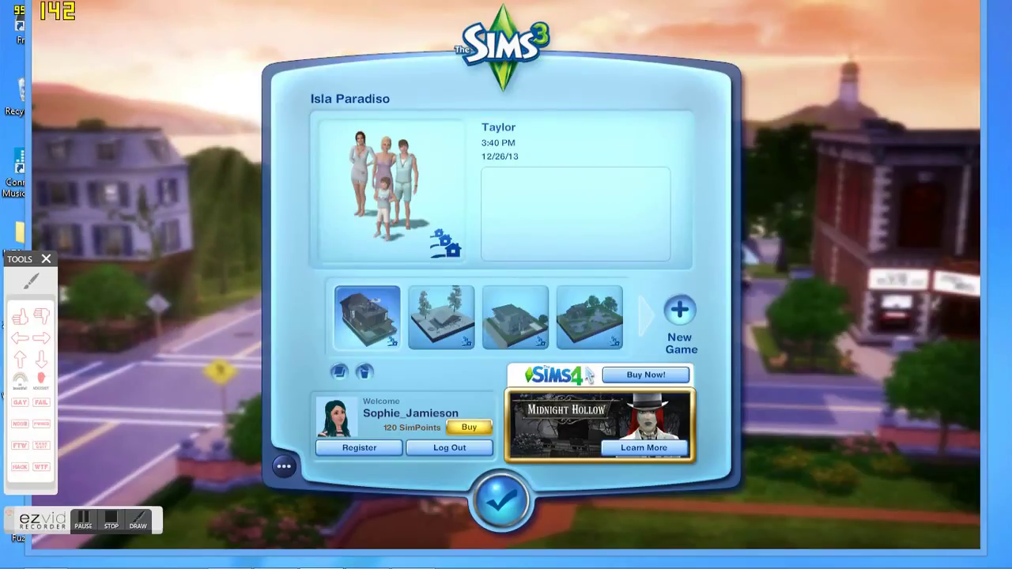
mouse_move(304, 562)
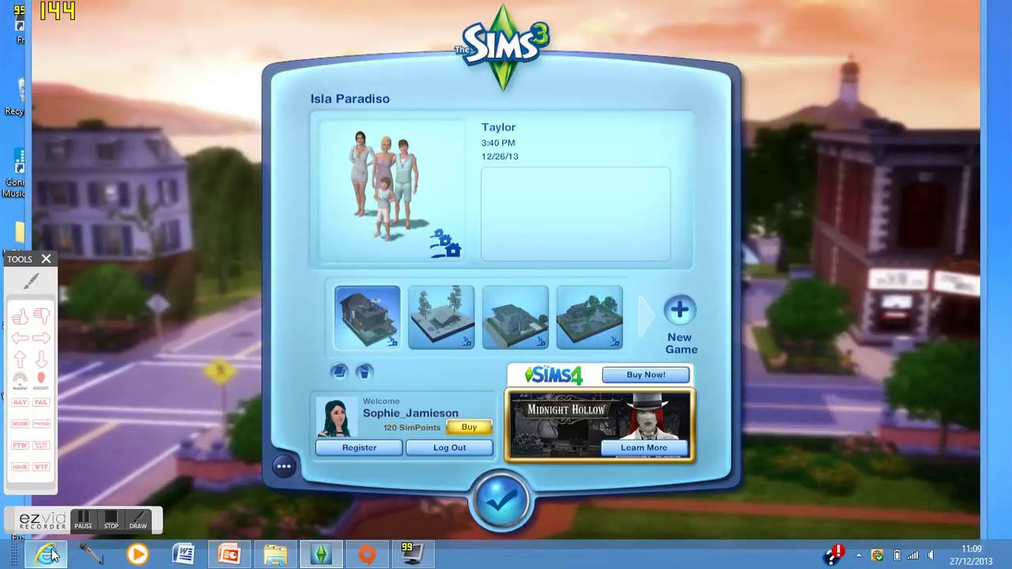
mouse_move(49, 553)
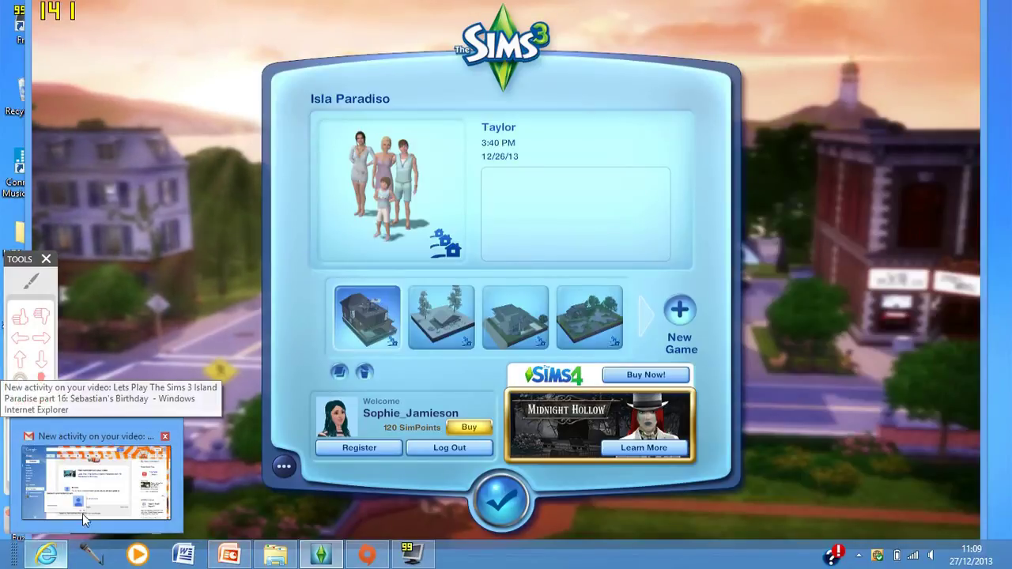
click(95, 480)
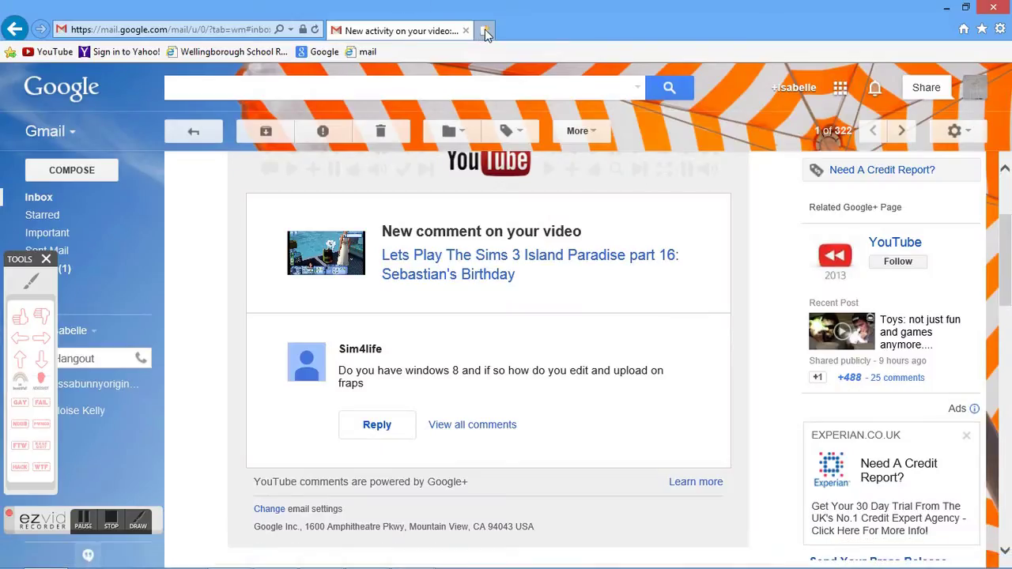
click(484, 31)
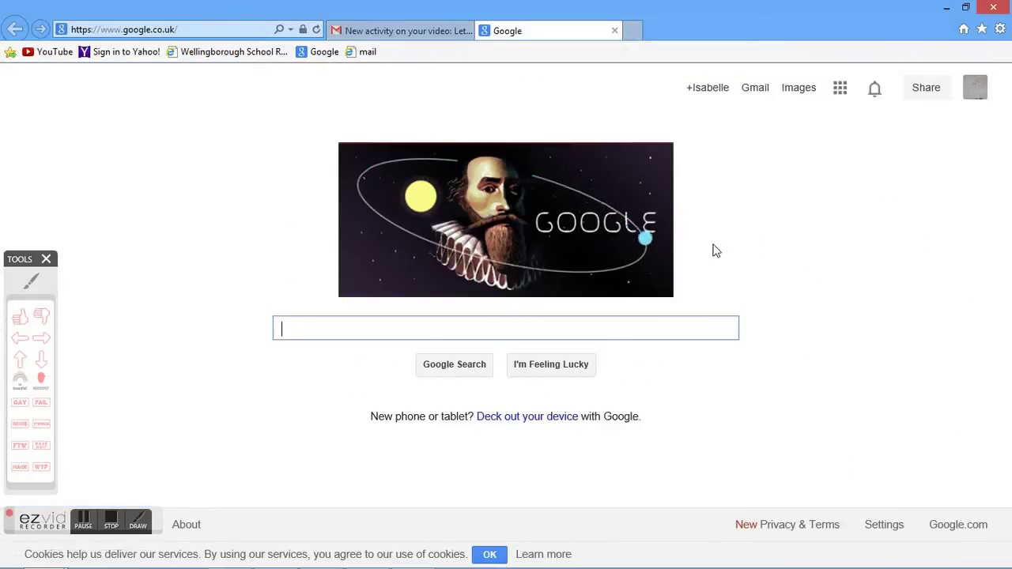
click(41, 56)
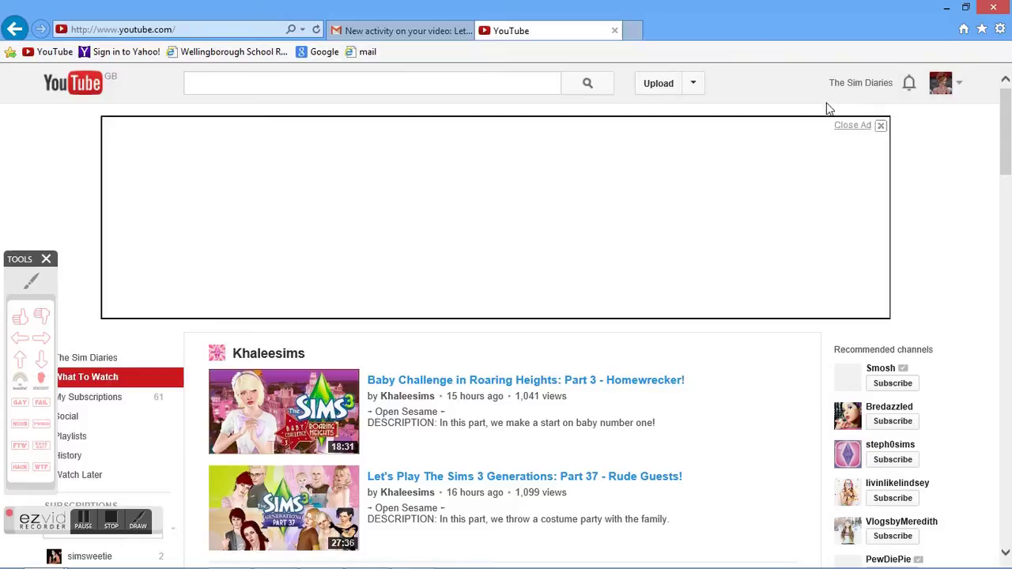
Step: Start a YouTube upload of the exported "test movie" file from the Videos library
click(666, 85)
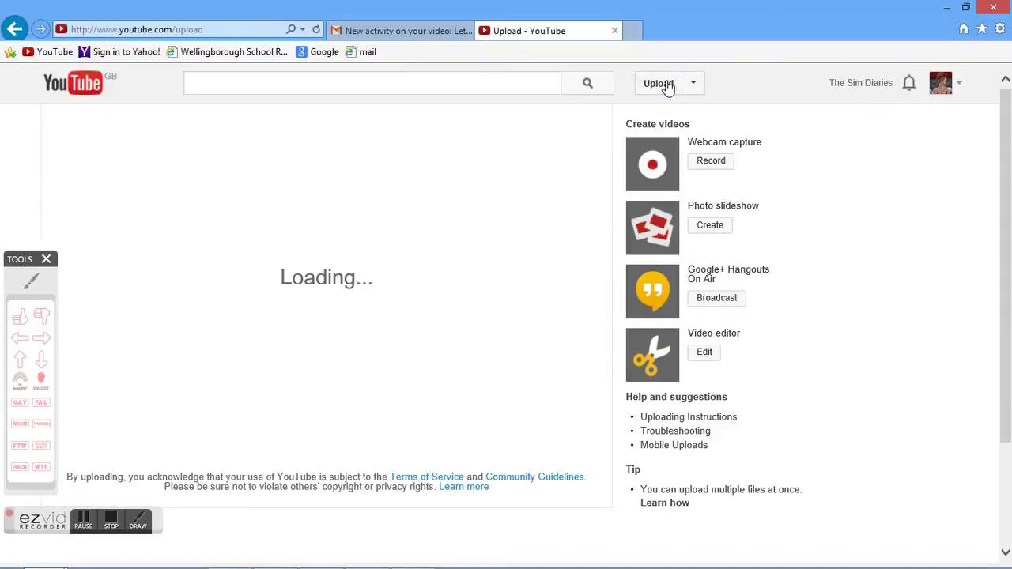
click(328, 235)
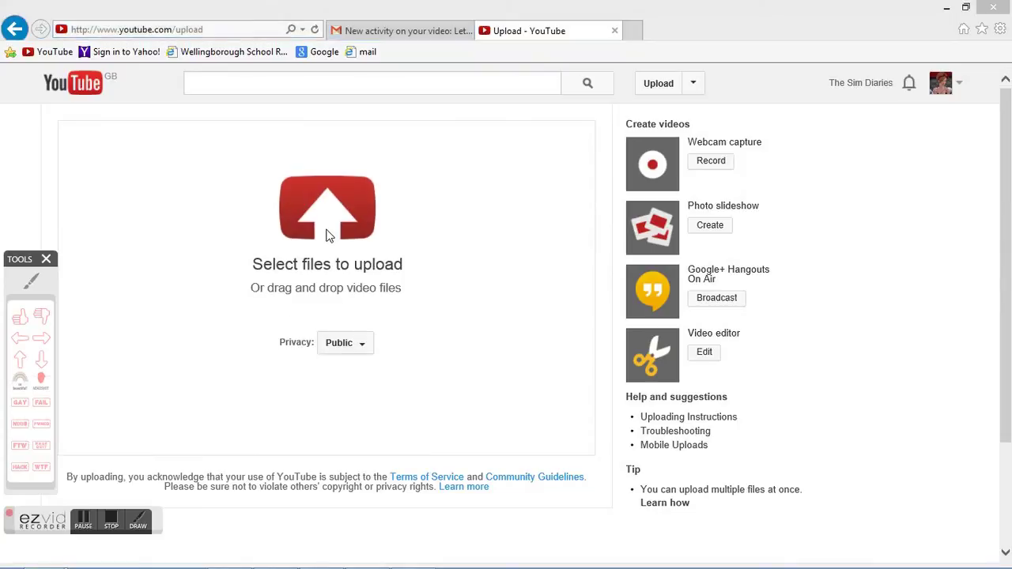
click(98, 242)
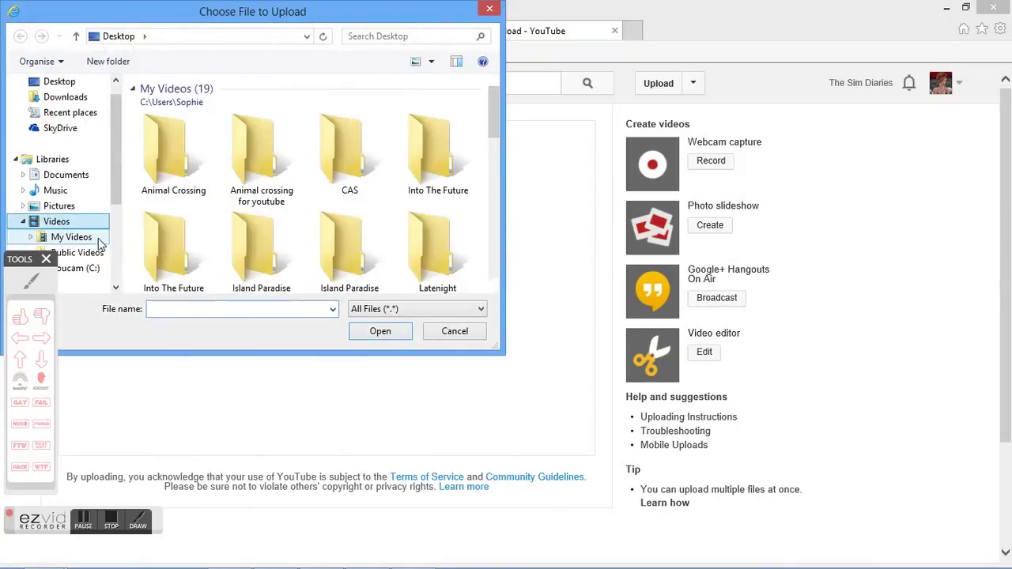
drag(494, 125, 487, 196)
click(283, 157)
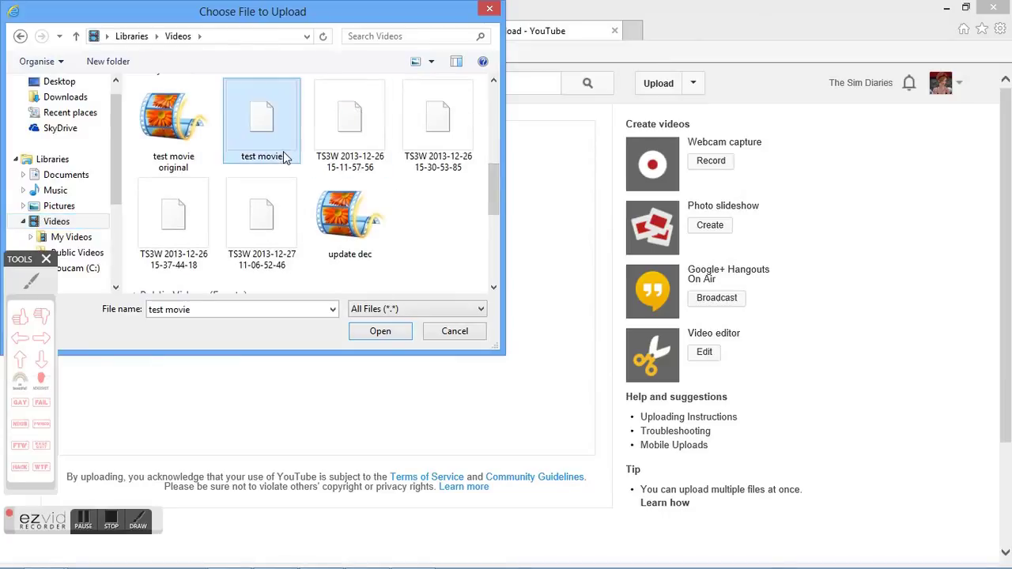
click(380, 331)
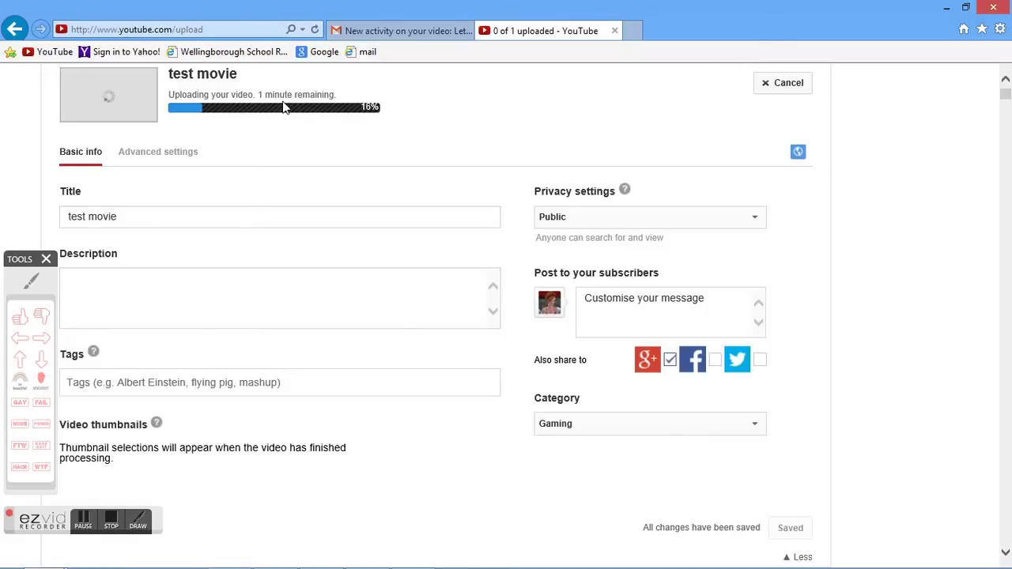
Step: Cancel the running "test movie" upload and return to the start of the upload page
click(795, 87)
click(560, 336)
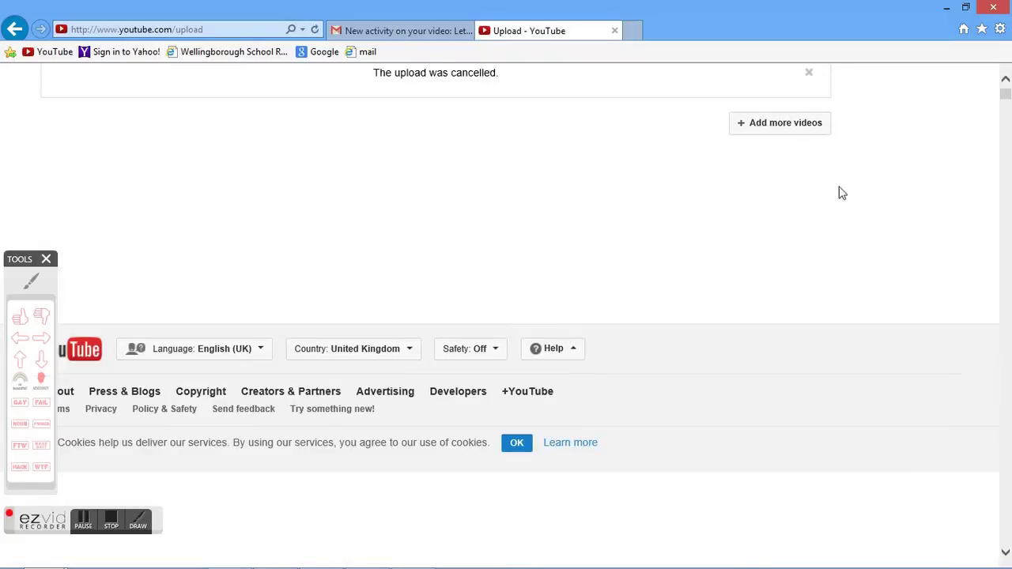
click(1006, 82)
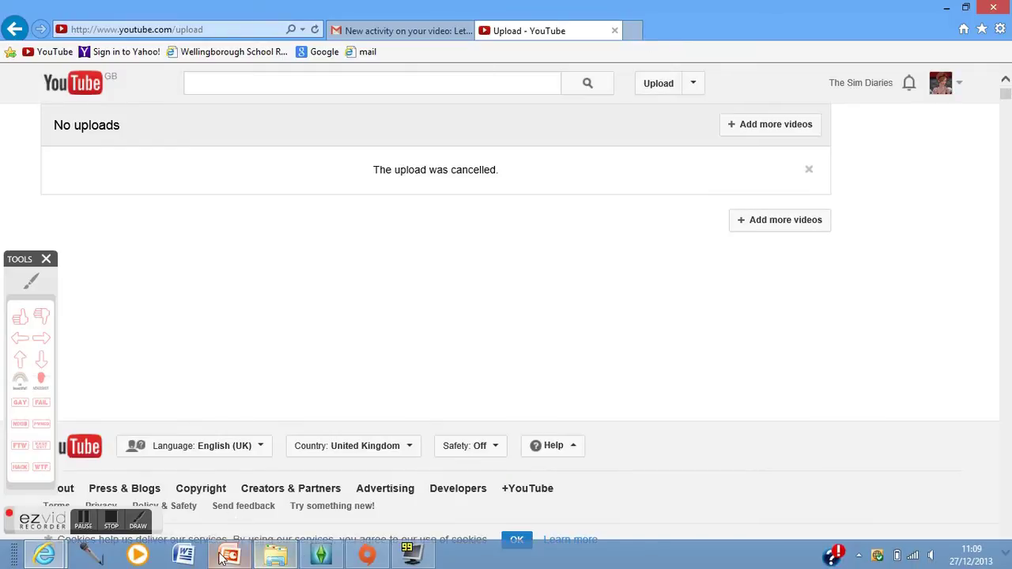
Step: Switch to PowerPoint and delete all of the welcome text on the slide
click(230, 554)
click(783, 435)
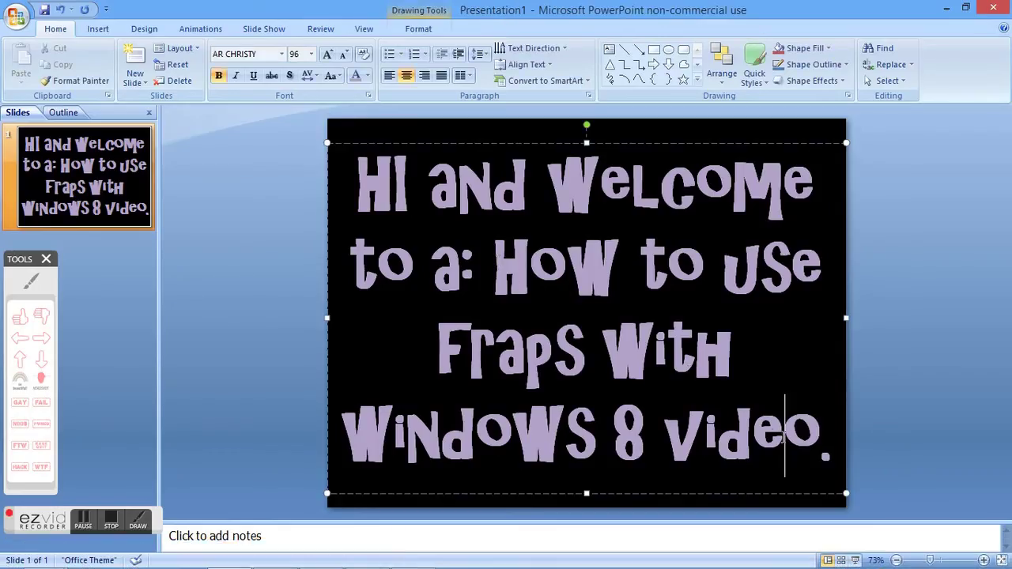
double_click(712, 431)
drag(712, 431, 344, 197)
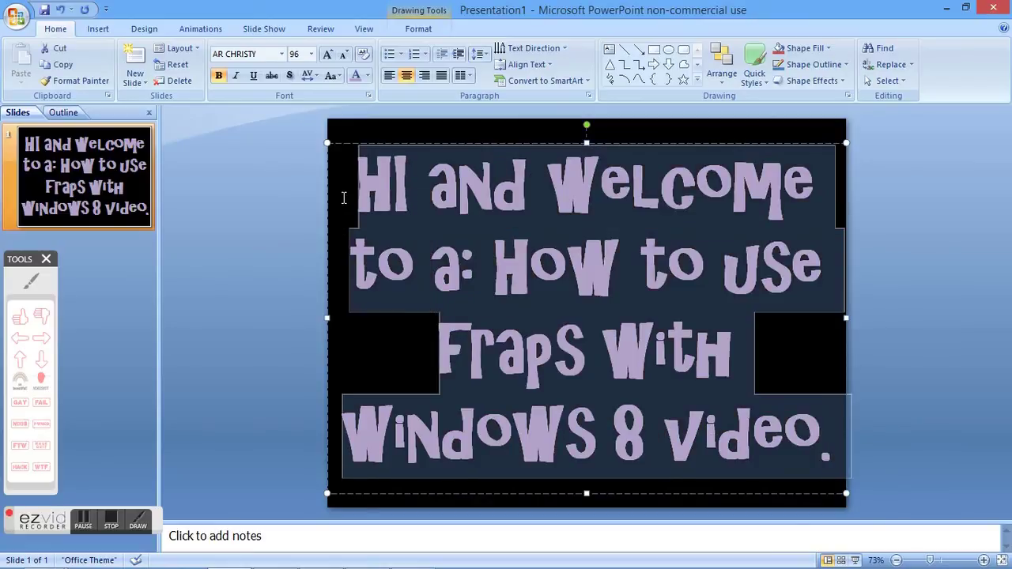
key(Delete)
Step: Write "I hope this video was useful to you" in the slide's text box and dismiss the backup reminder popup
text(I)
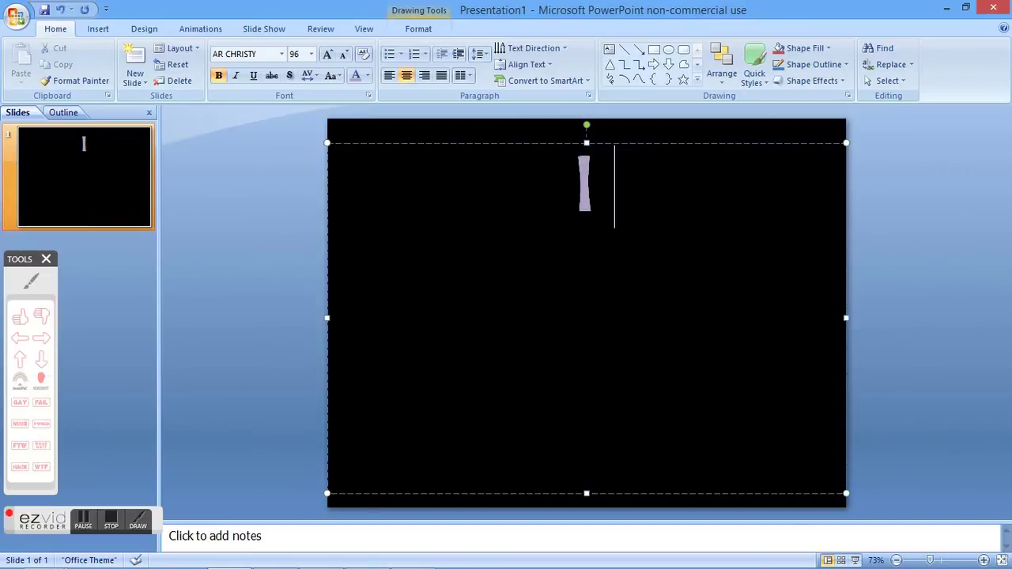
text( Hope thi)
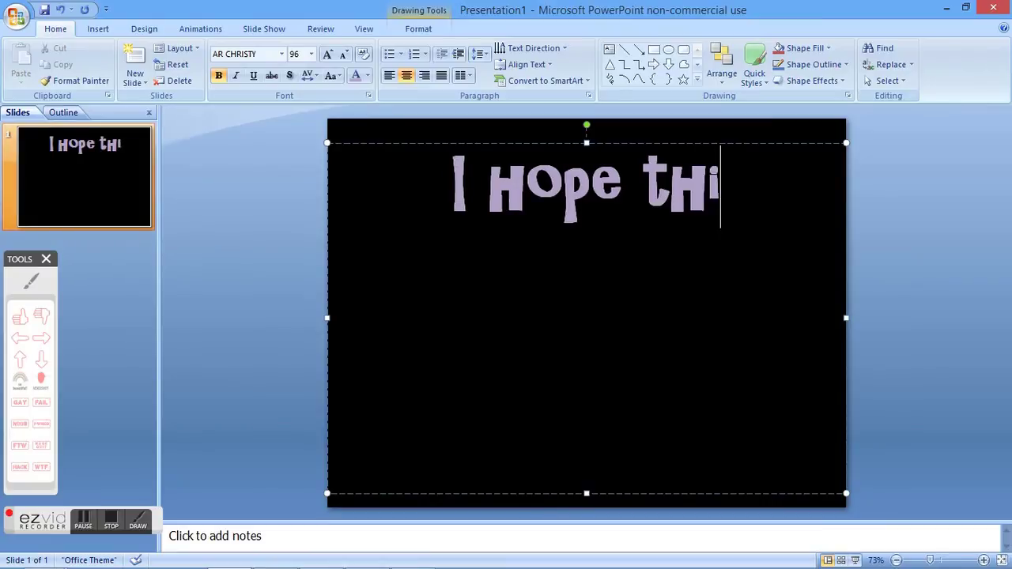
text(s video)
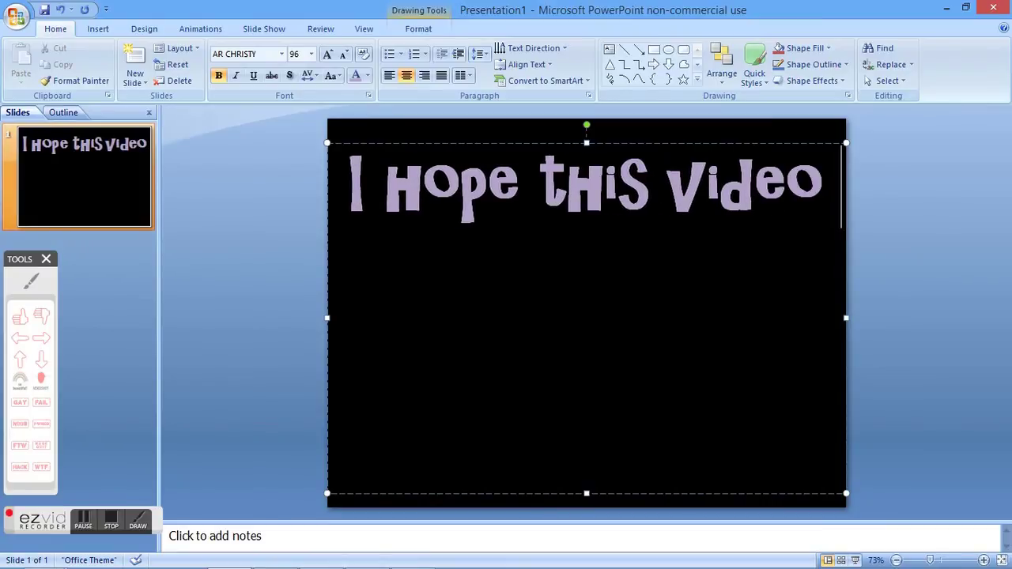
text( was use)
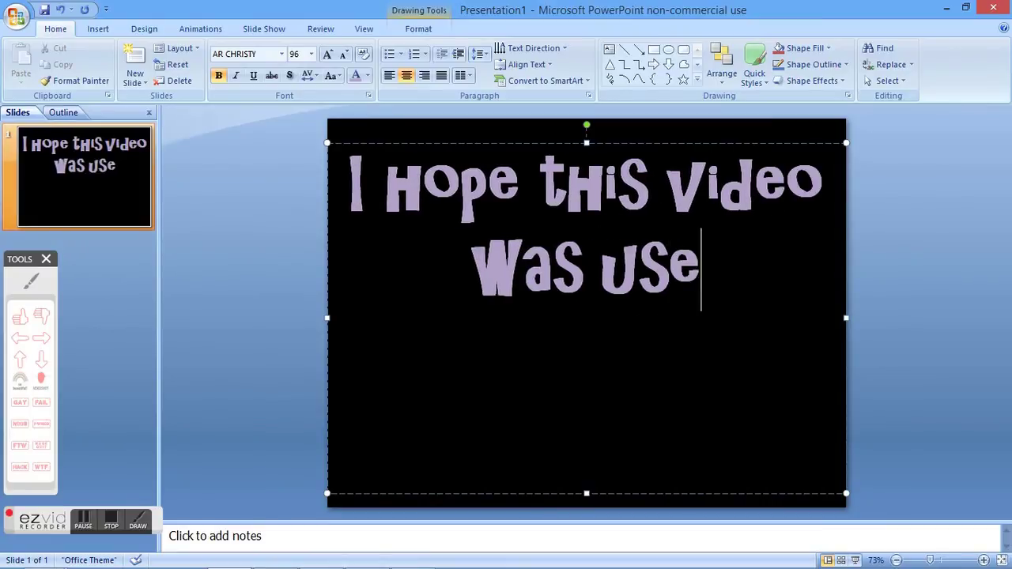
text(ful to )
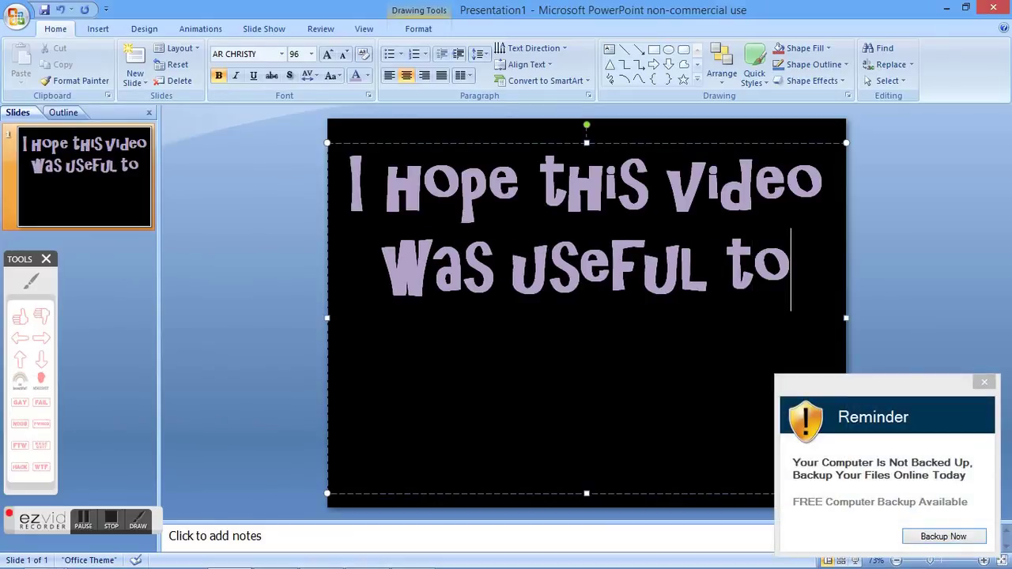
text(you)
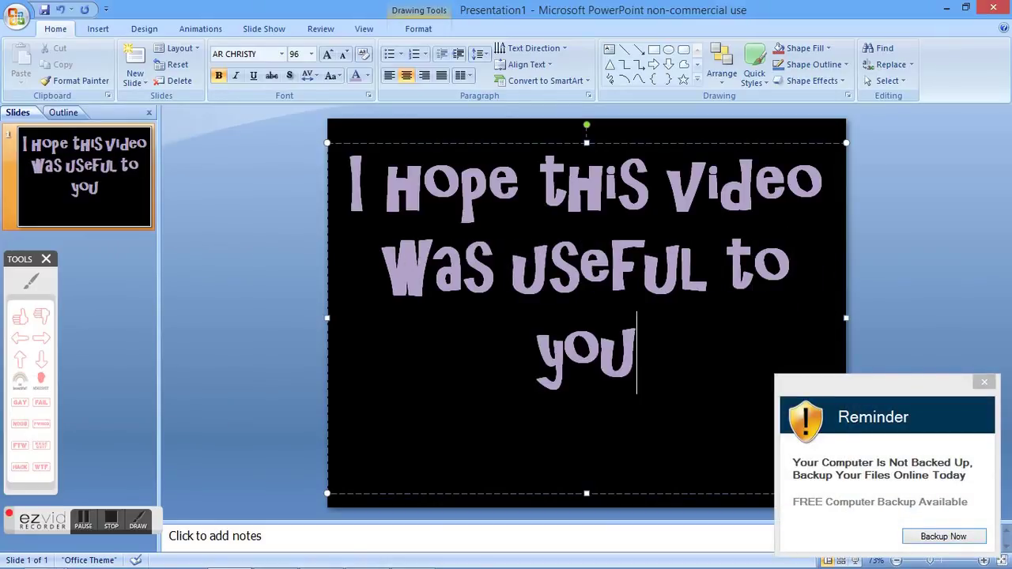
click(984, 382)
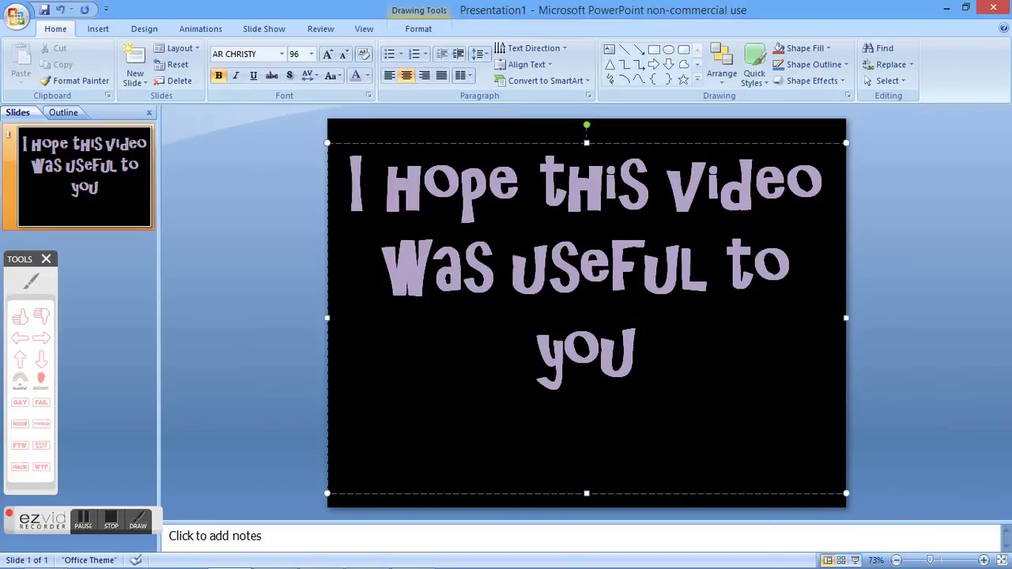
Step: Continue the slide text with "Write comments about anything you don't understand :)"
text(Write )
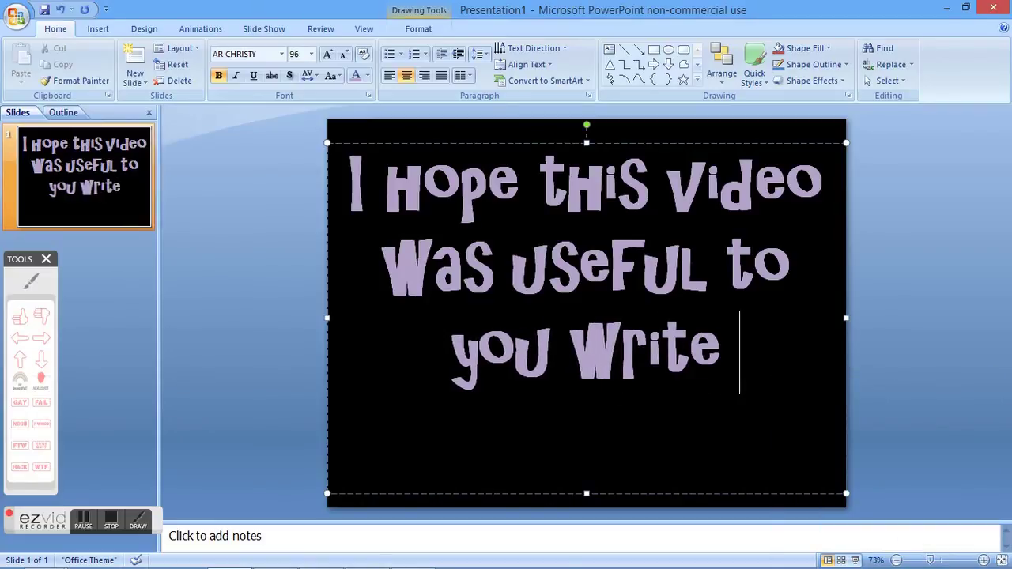
text(comment)
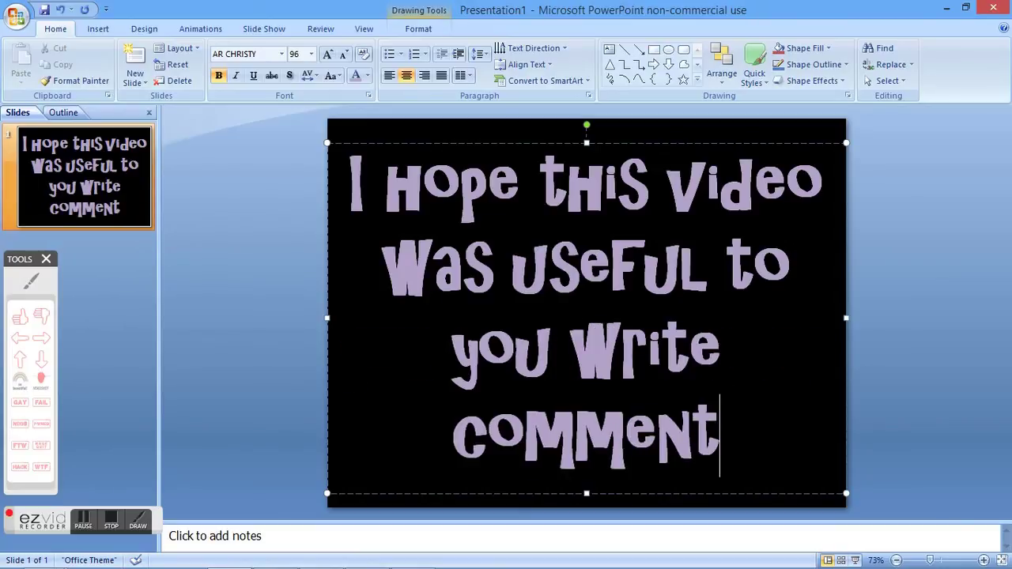
text(s about a)
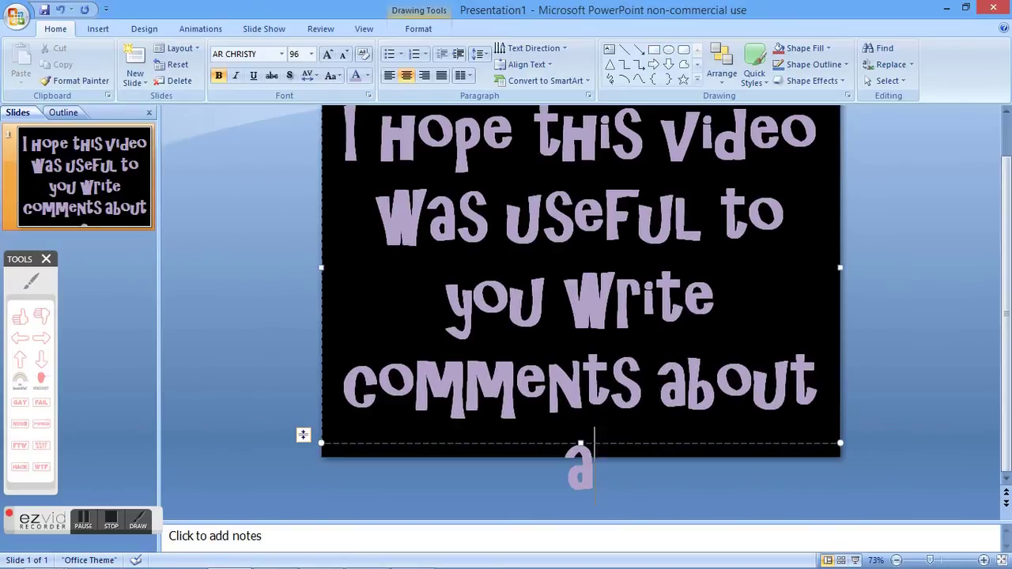
text(nything)
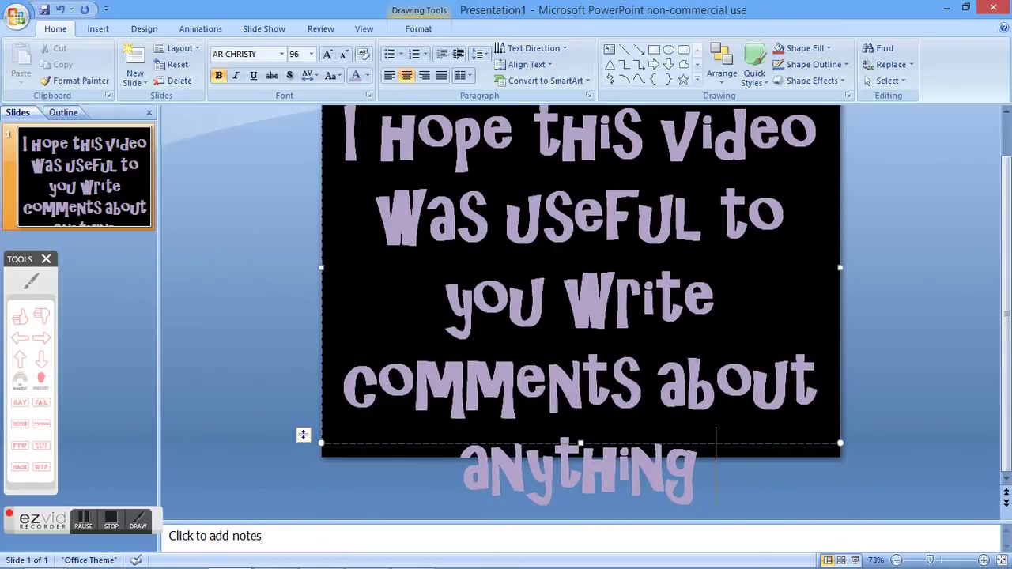
text( you don')
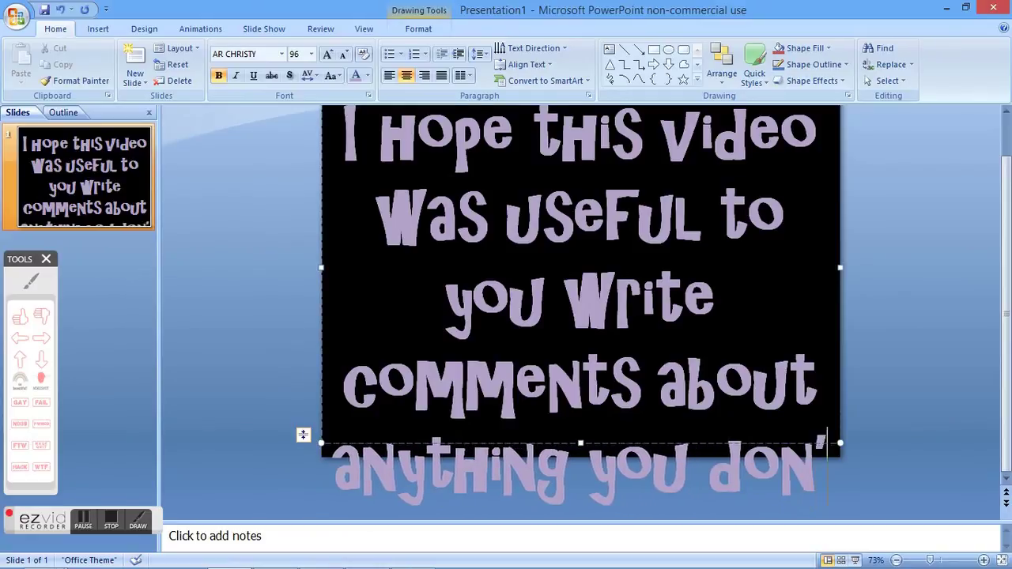
text(t unders)
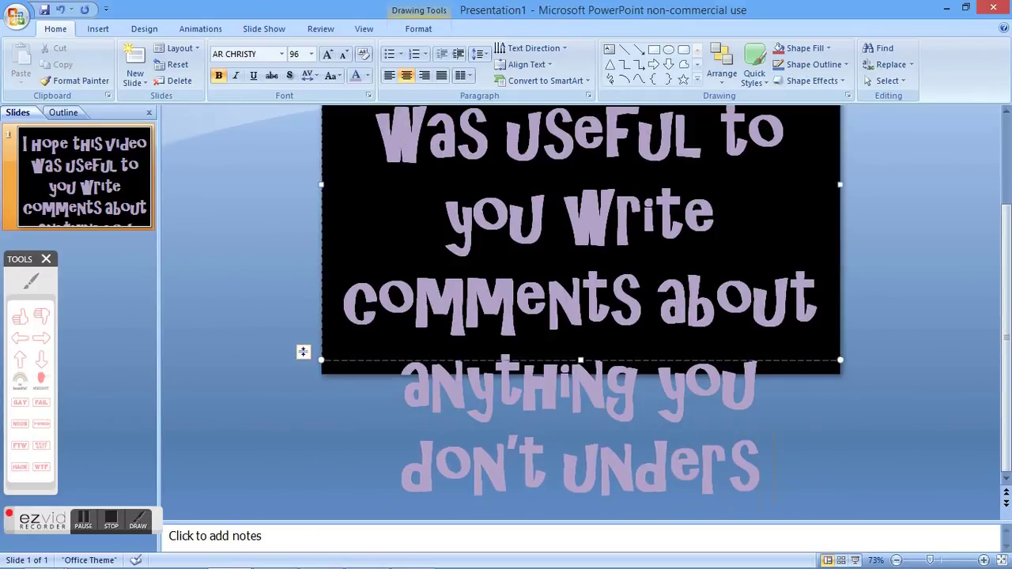
text(atnd)
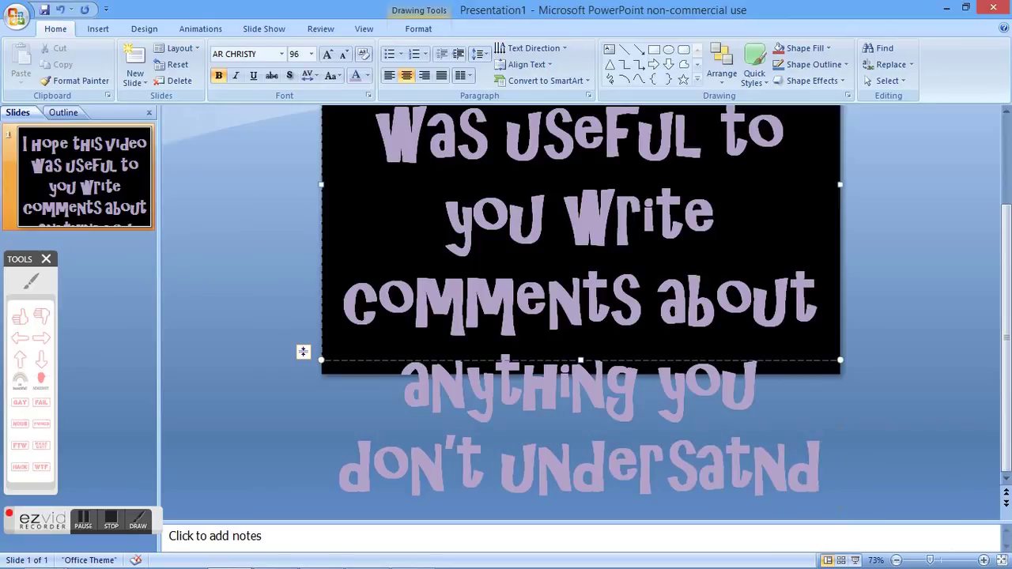
key(BackSpace)
key(BackSpace)
key(BackSpace)
key(BackSpace)
text(t)
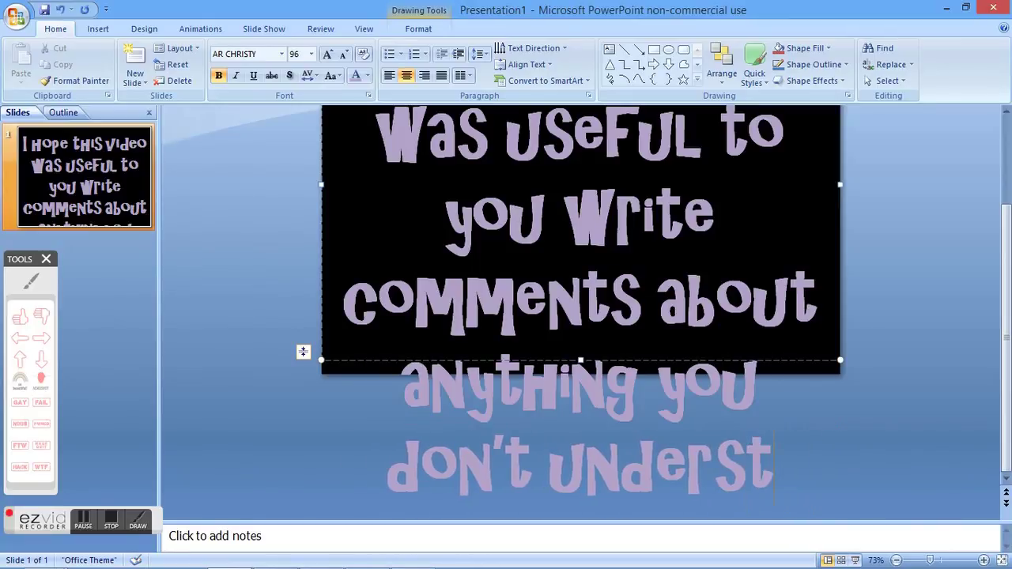
text(and)
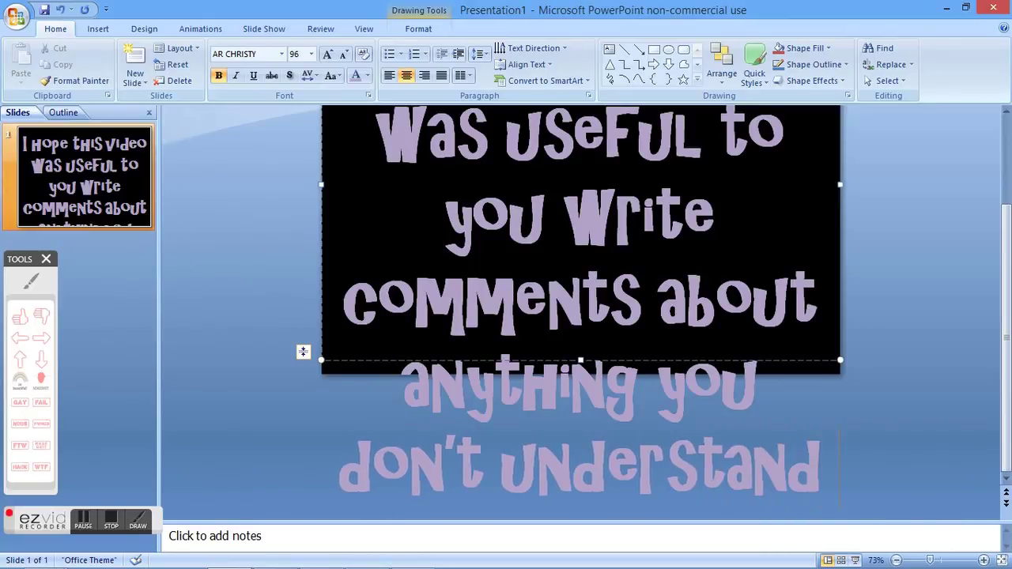
key(Return)
text(:))
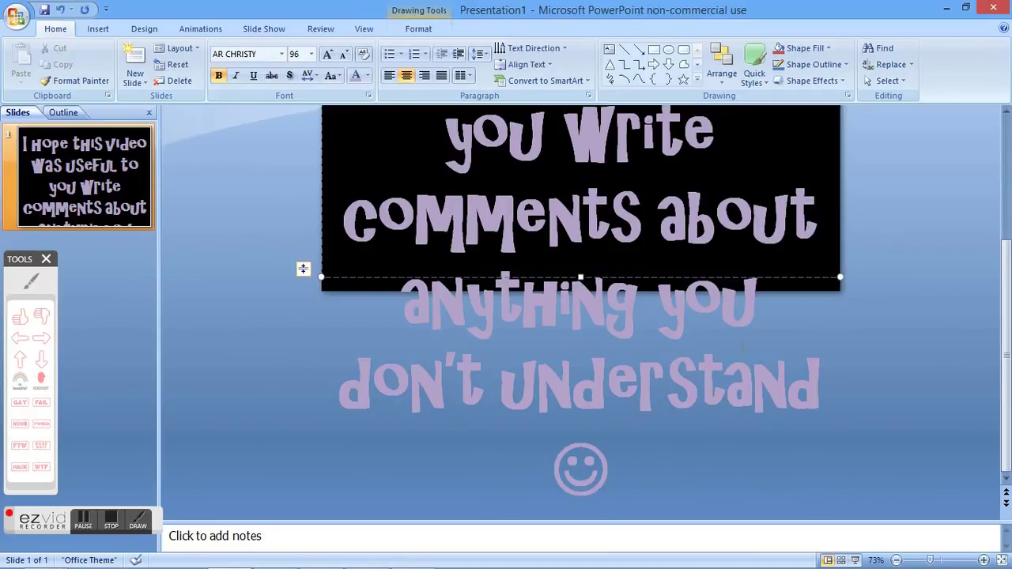
Step: Set the font size of all the text in the slide's text box to 60
key(ctrl+a)
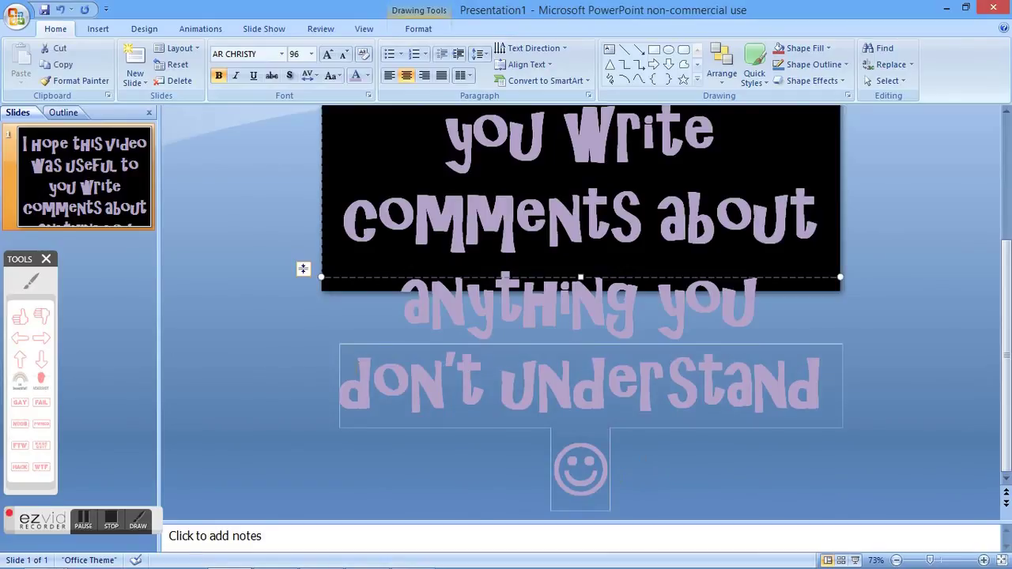
click(311, 54)
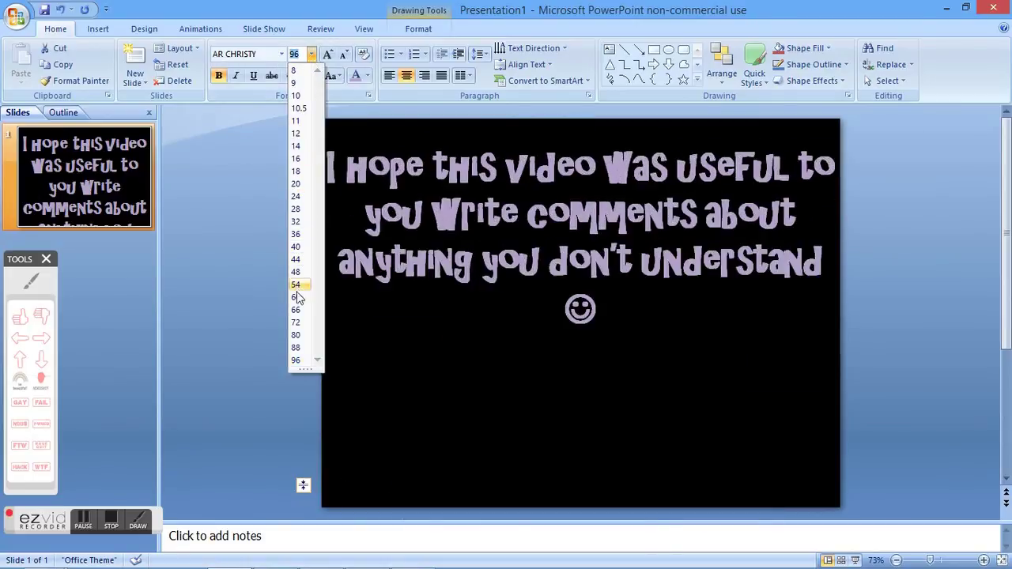
click(296, 297)
Step: Add a new line after the smiley reading "ILY Keep Subscribing ;)"
click(817, 326)
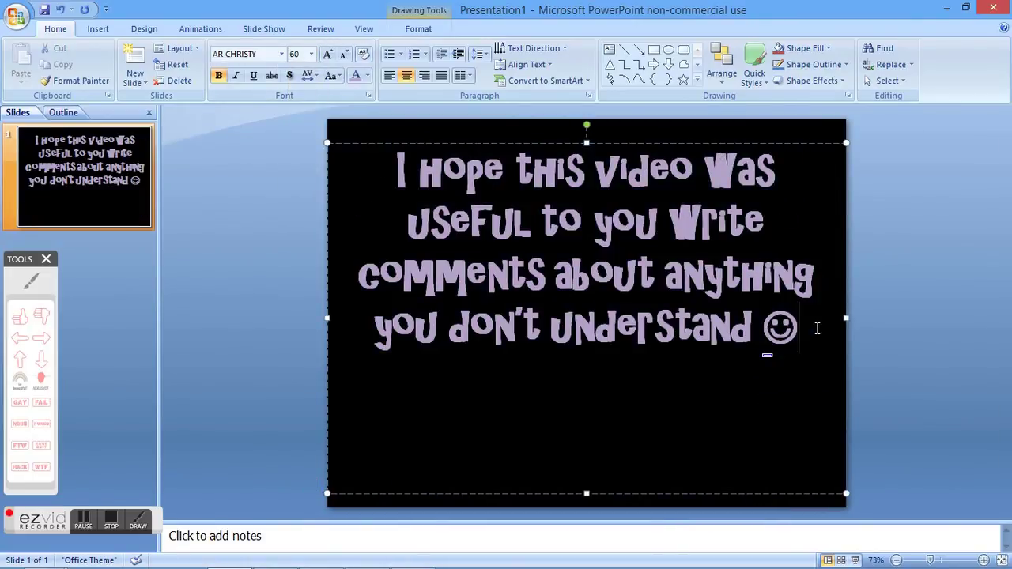
key(Return)
text(IL)
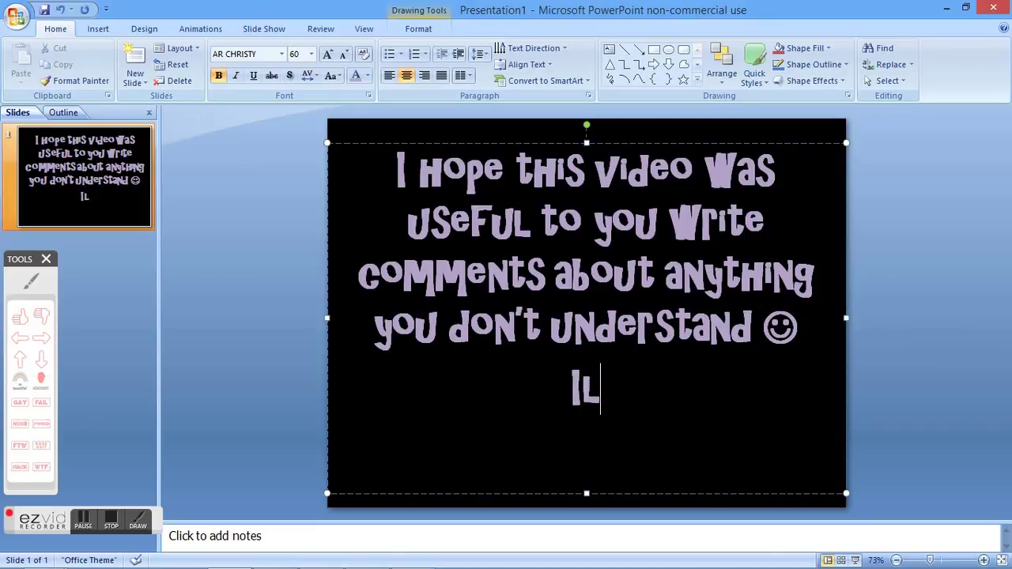
text(Y)
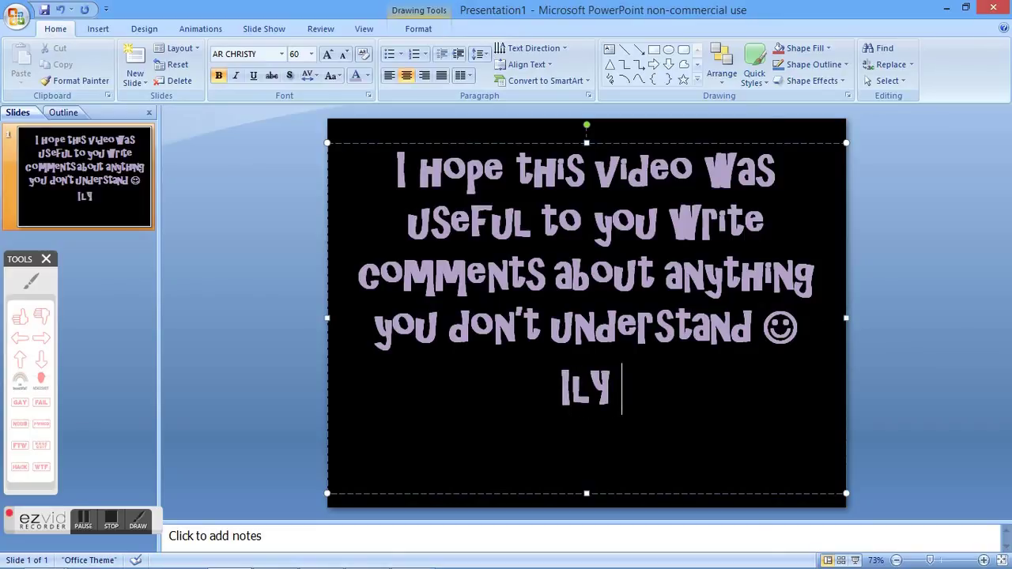
text( Kep)
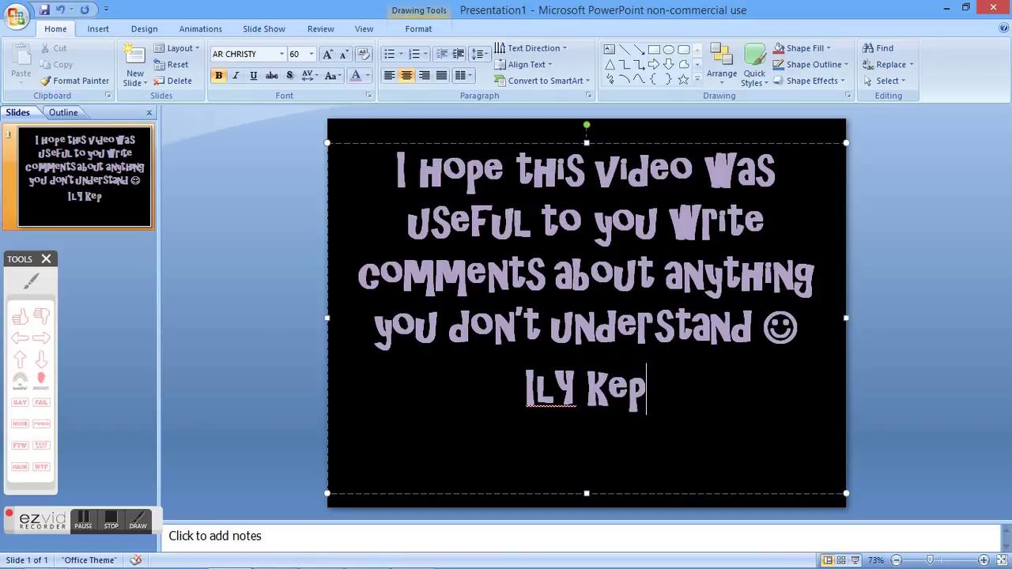
key(BackSpace)
text(ep Su)
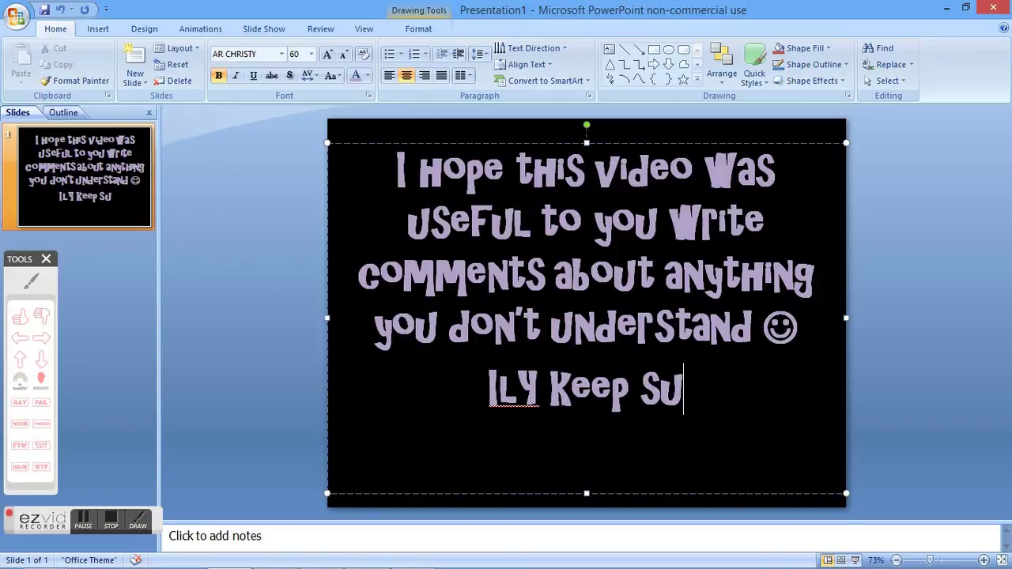
text(bscribing )
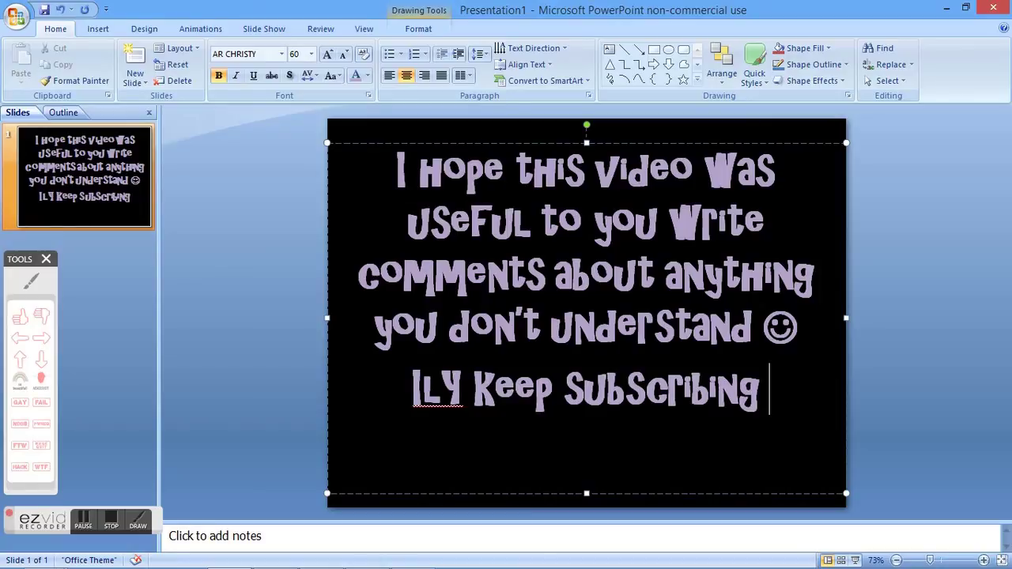
text(;))
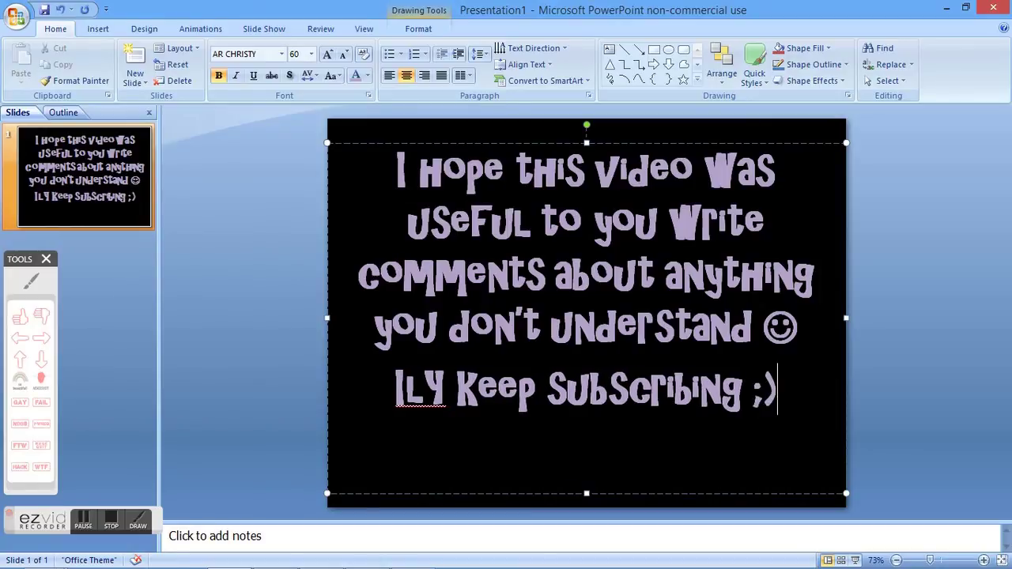